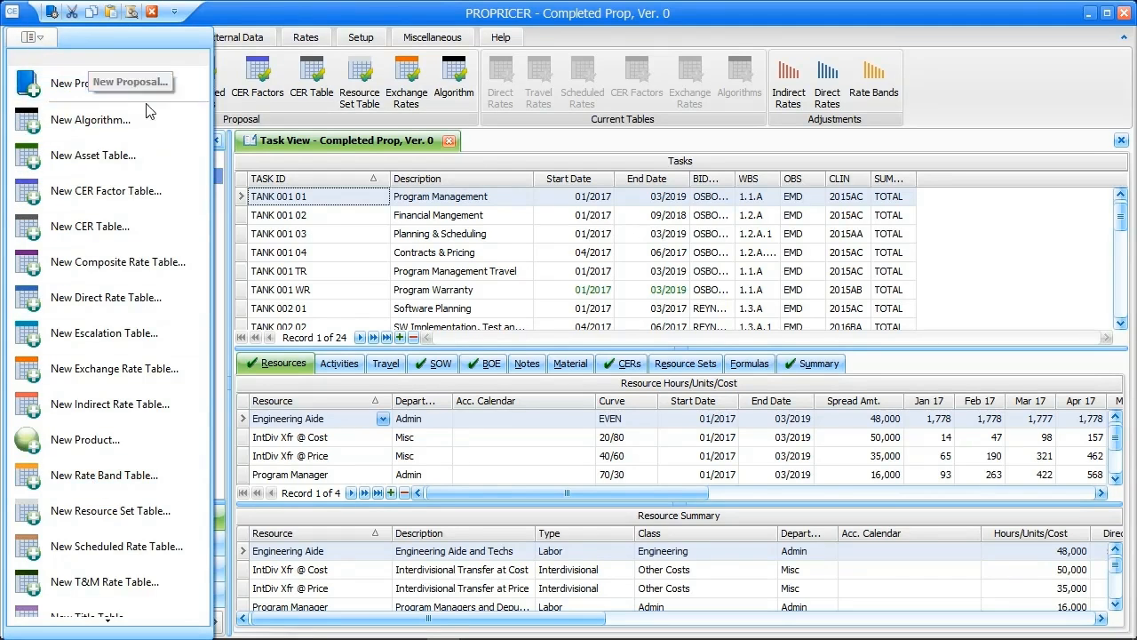
View the proposal totals of Completed Prop, Ver. 0
left_click(282, 121)
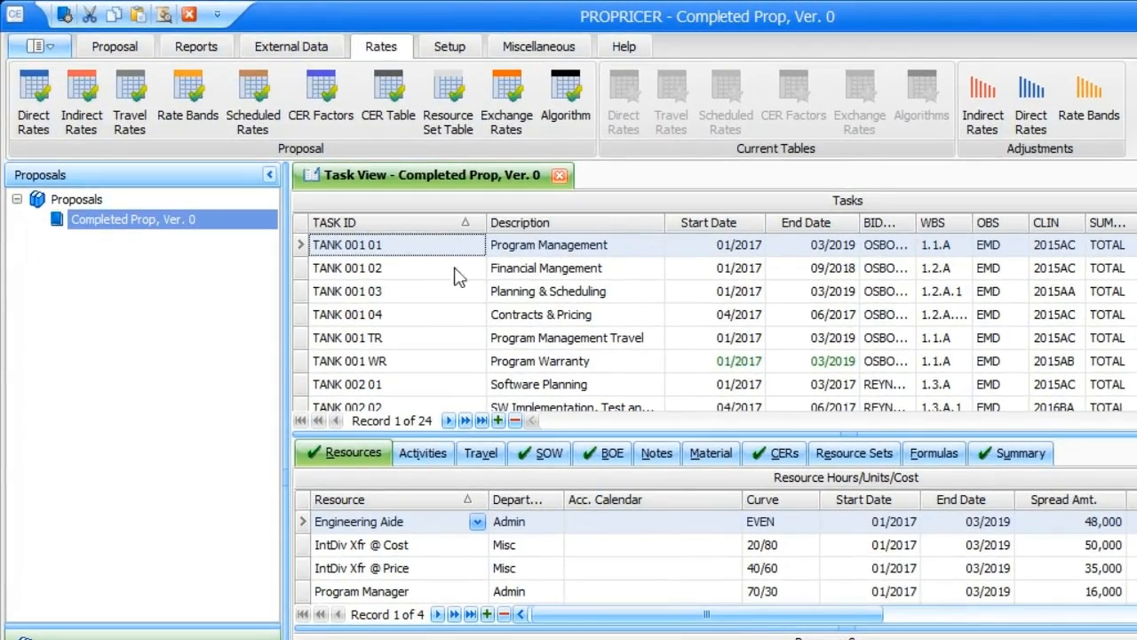
left_click(109, 46)
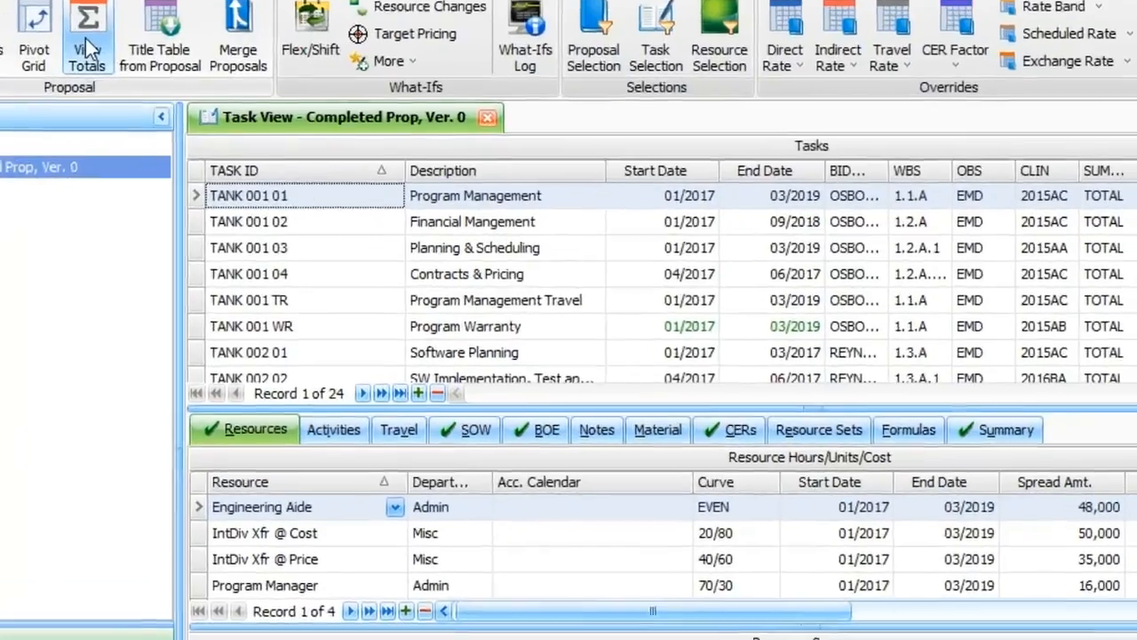
left_click(203, 106)
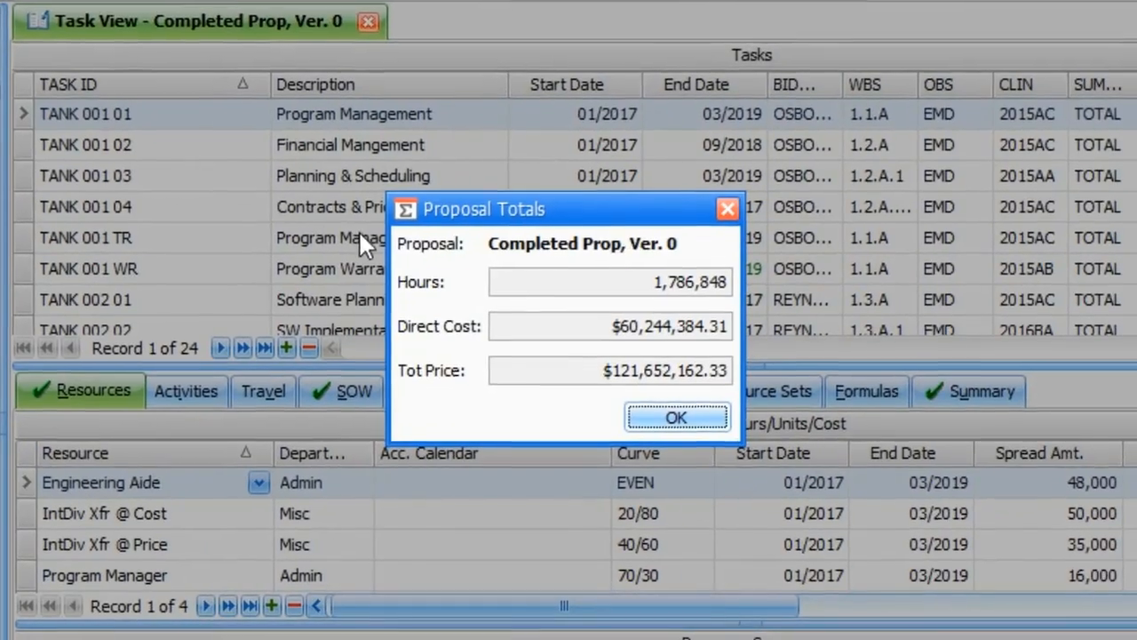
left_click(727, 208)
Look through the task list and review the CERs and summary details of task TANK 001 01
scroll(107, 182, "down", 6)
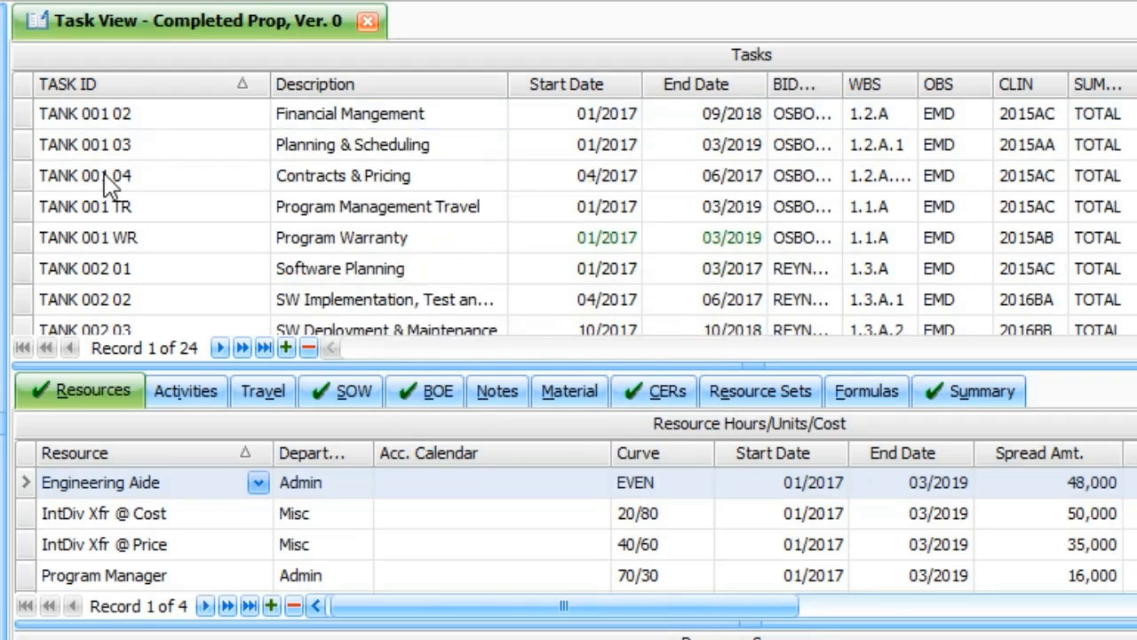
scroll(107, 182, "down", 6)
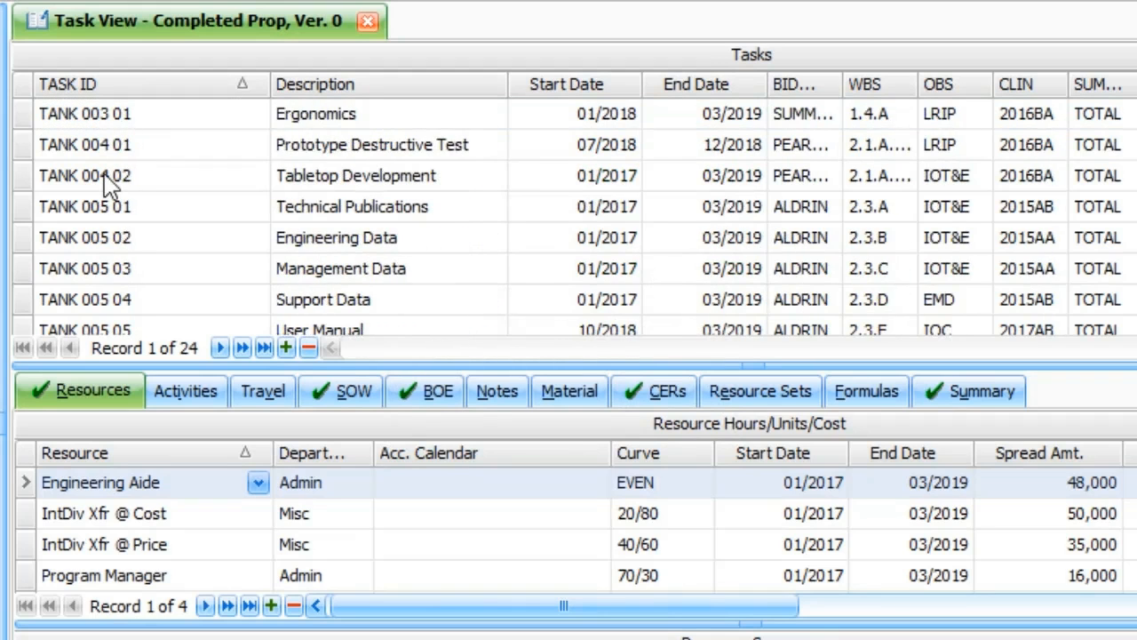
scroll(106, 182, "up", 10)
scroll(105, 185, "up", 2)
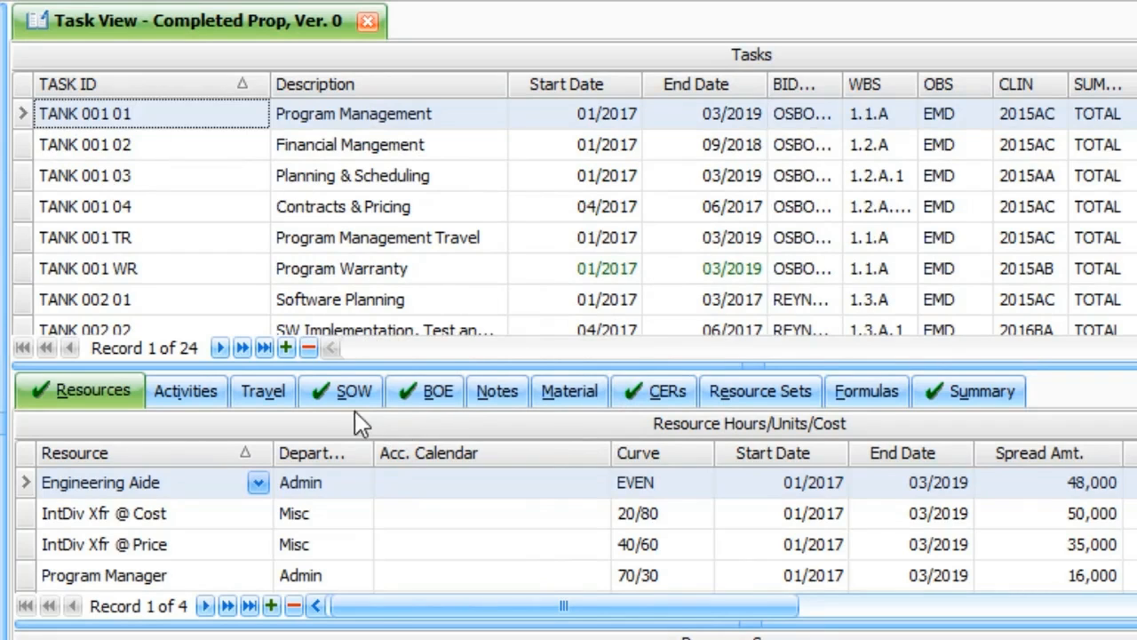
left_click(653, 398)
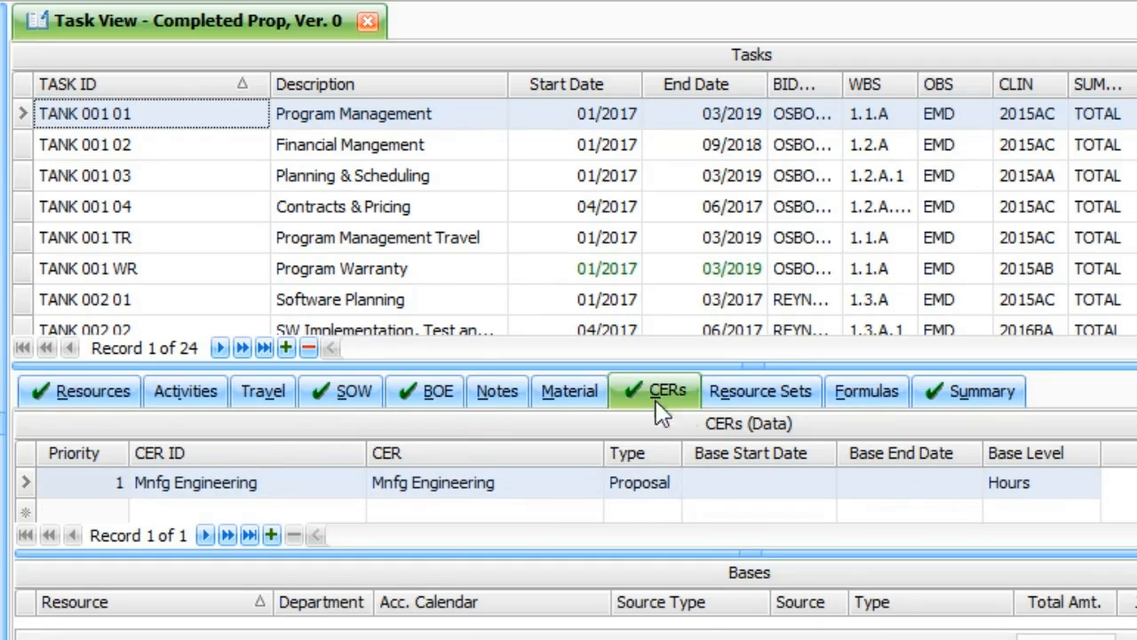
left_click(988, 407)
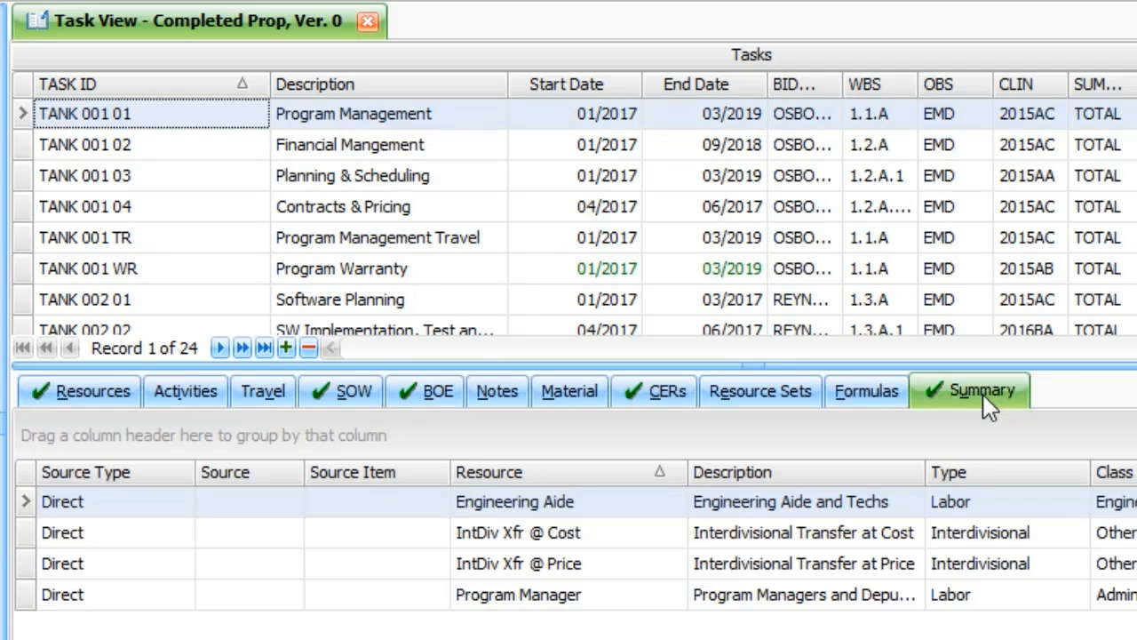
left_click(98, 393)
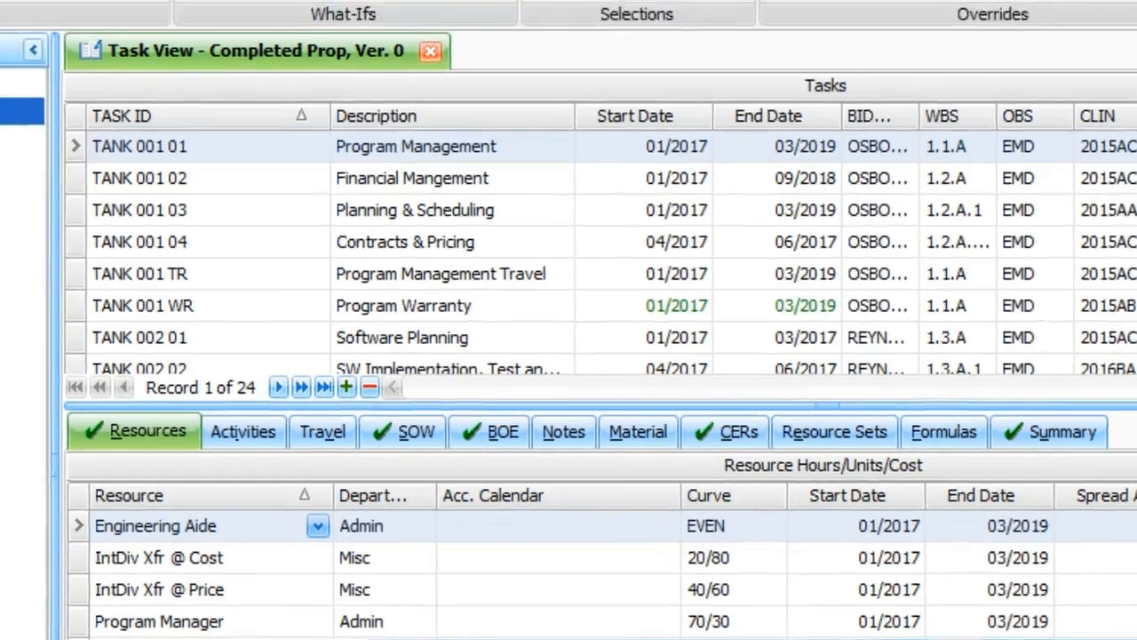
Create a new folder named !Templates directly under Proposals
right_click(95, 310)
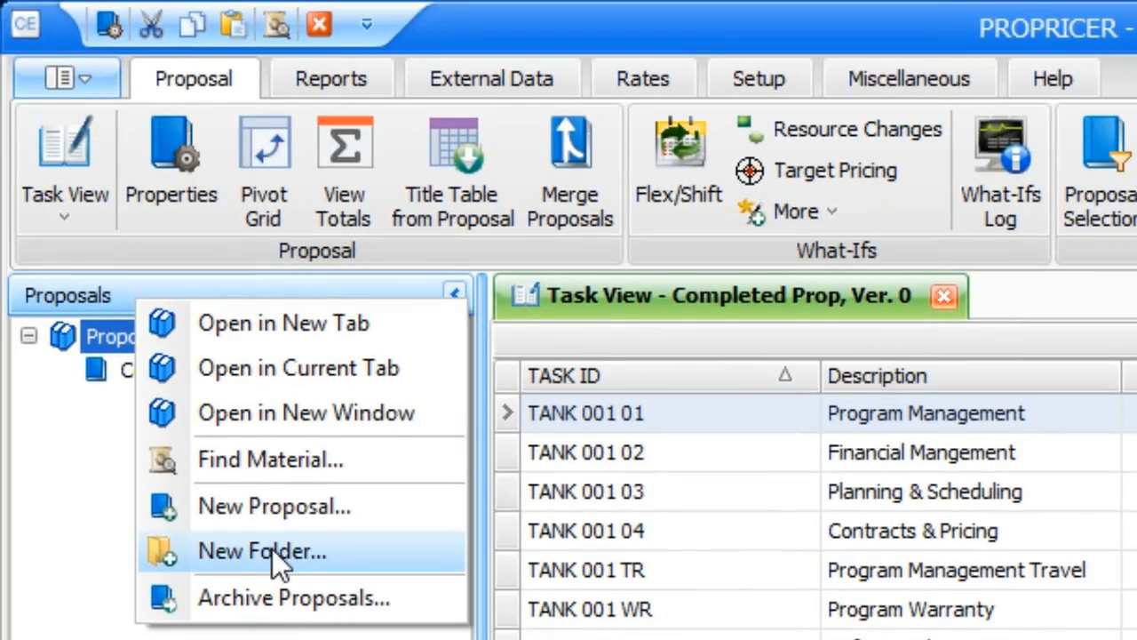
left_click(272, 550)
type("Tempalte")
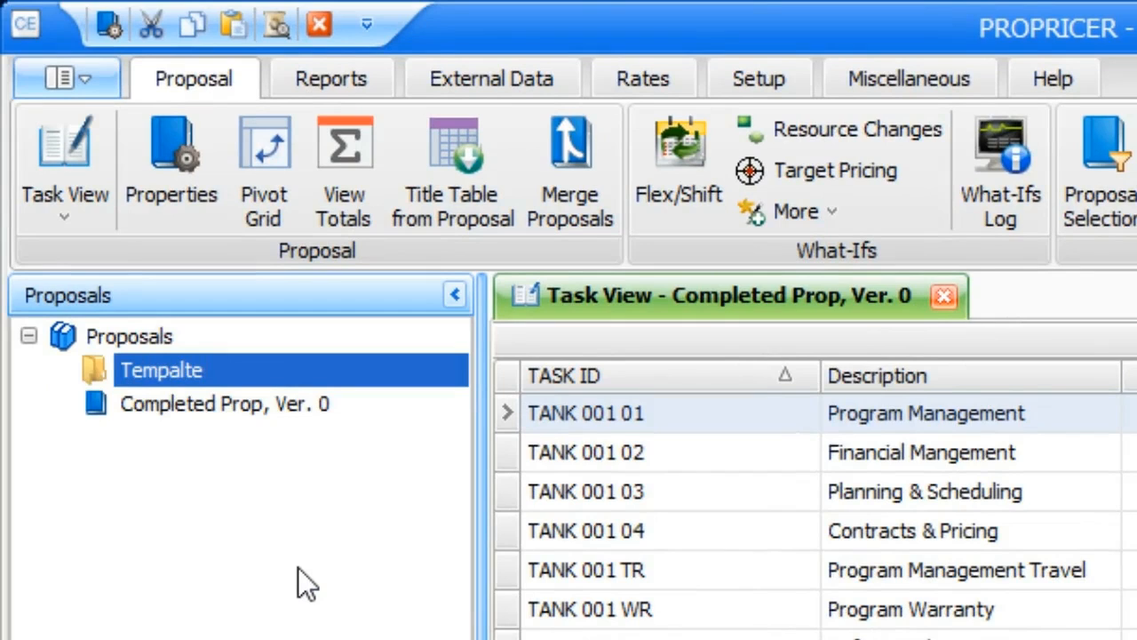
key("BackSpace")
key("BackSpace")
key("BackSpace")
key("BackSpace")
key("BackSpace")
key("BackSpace")
key("BackSpace")
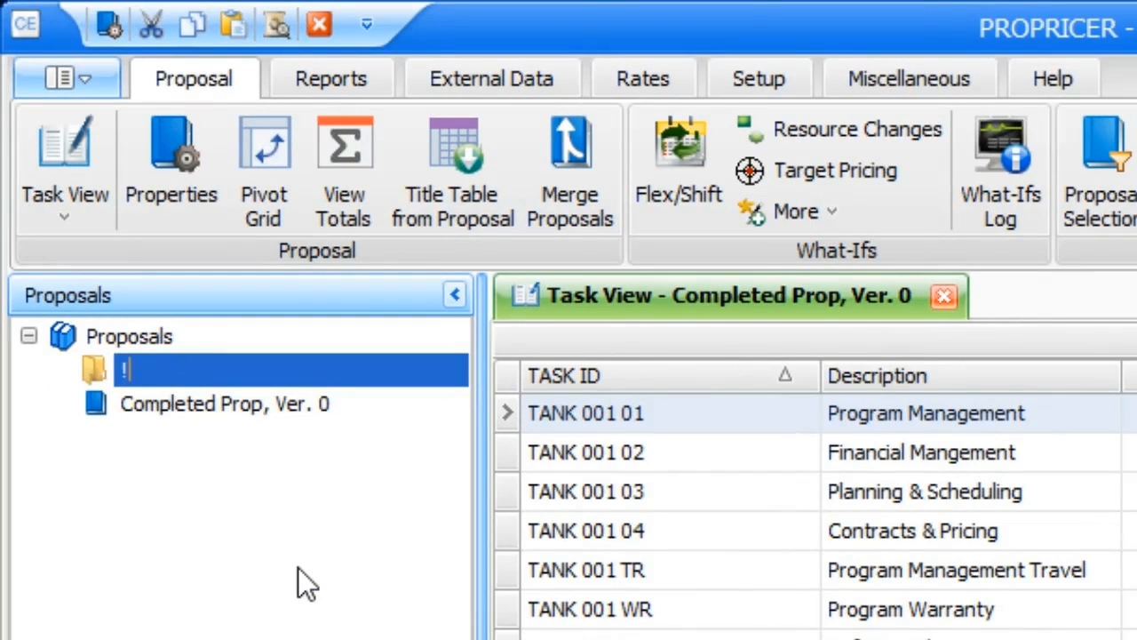
type("!Templates")
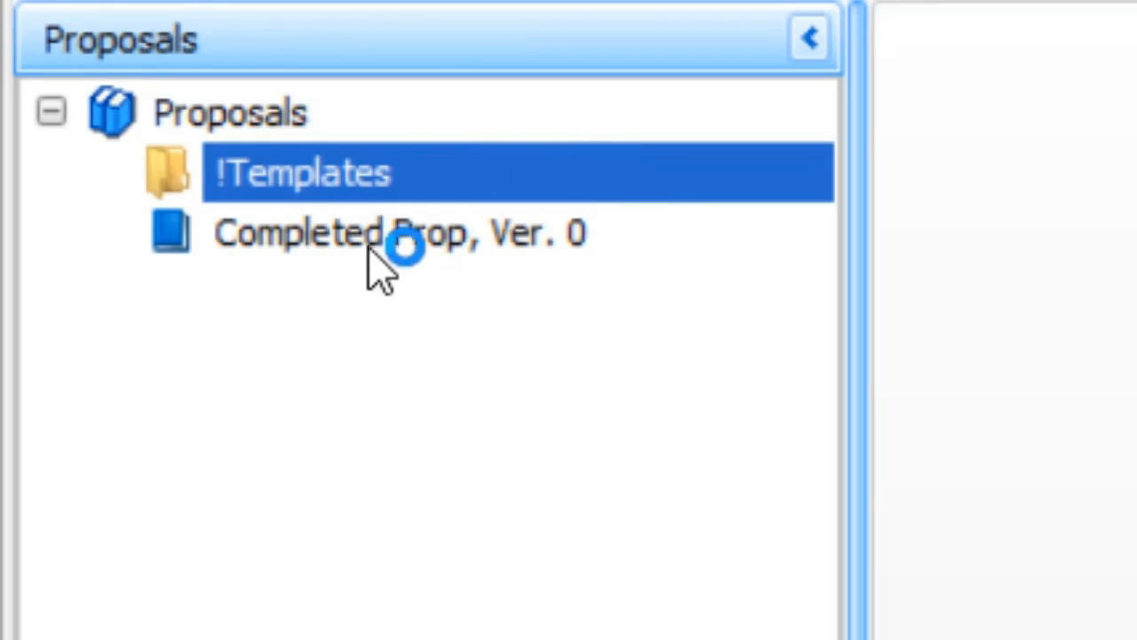
Start a copy of the Completed Prop proposal and name it Something Snappy
right_click(322, 266)
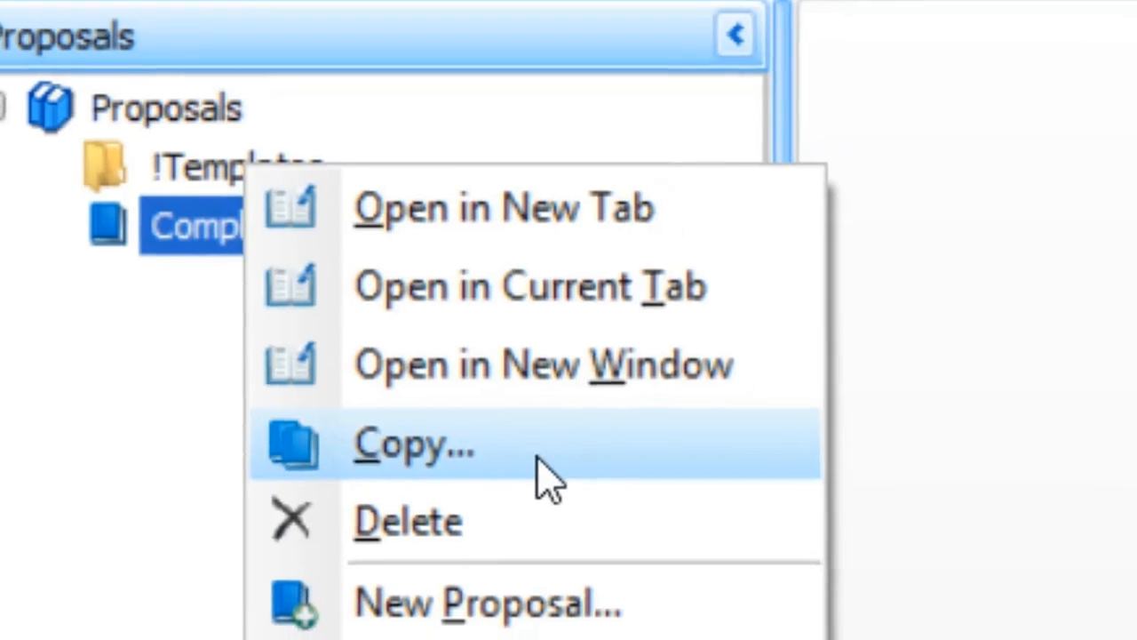
left_click(620, 487)
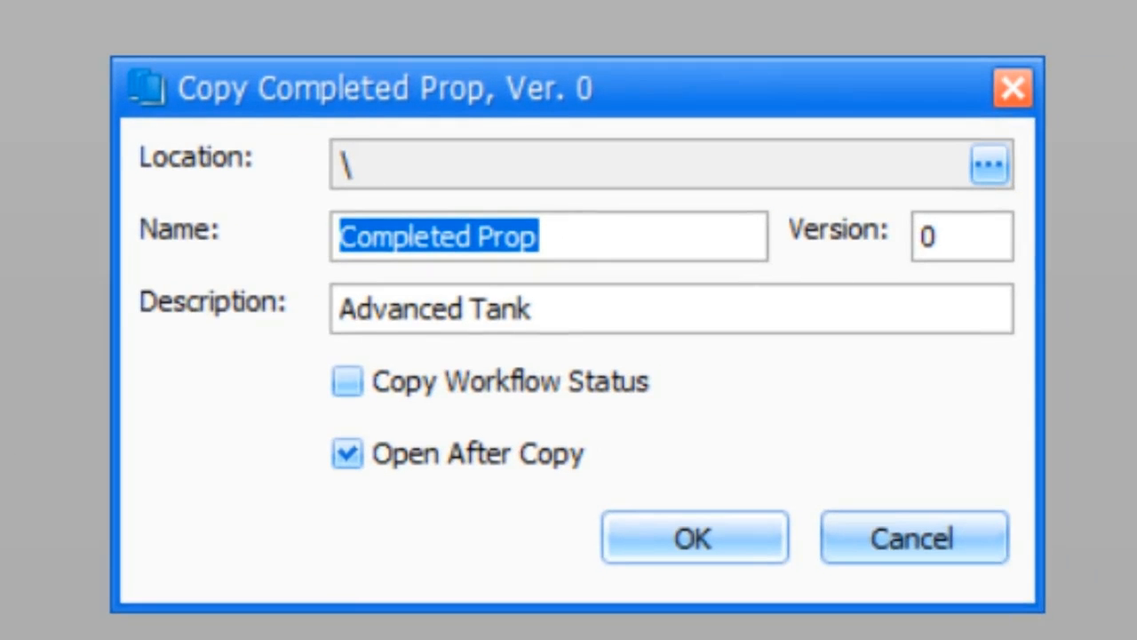
left_click(600, 242)
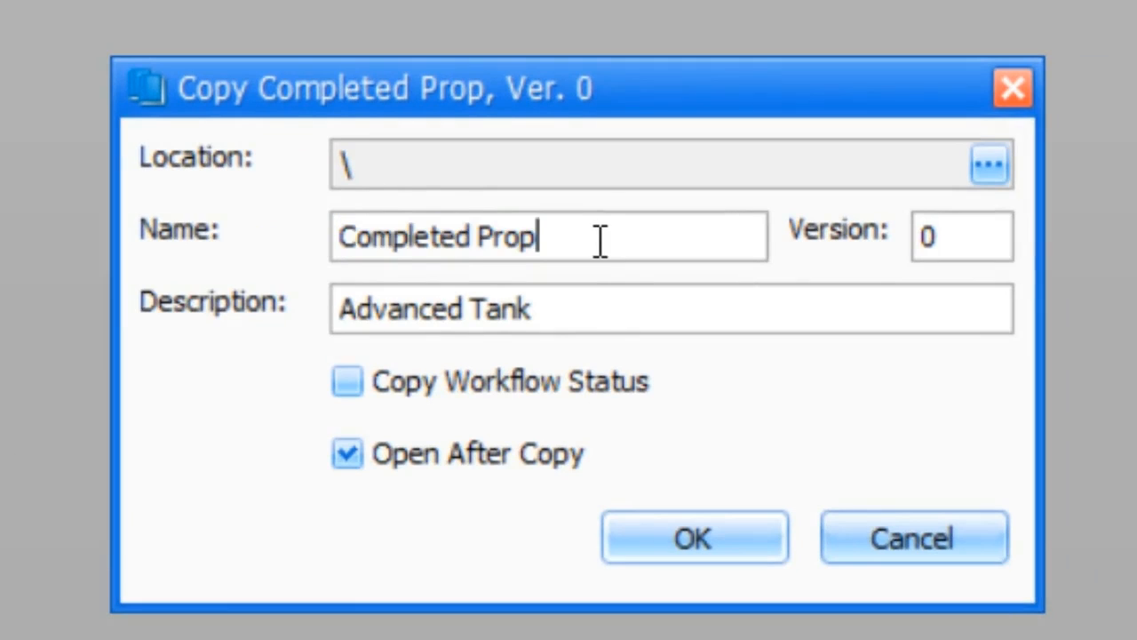
key("BackSpace")
key("BackSpace")
key("BackSpace")
key("BackSpace")
key("BackSpace")
key("BackSpace")
key("BackSpace")
key("BackSpace")
key("BackSpace")
key("BackSpace")
key("BackSpace")
key("BackSpace")
key("BackSpace")
key("BackSpace")
type("So")
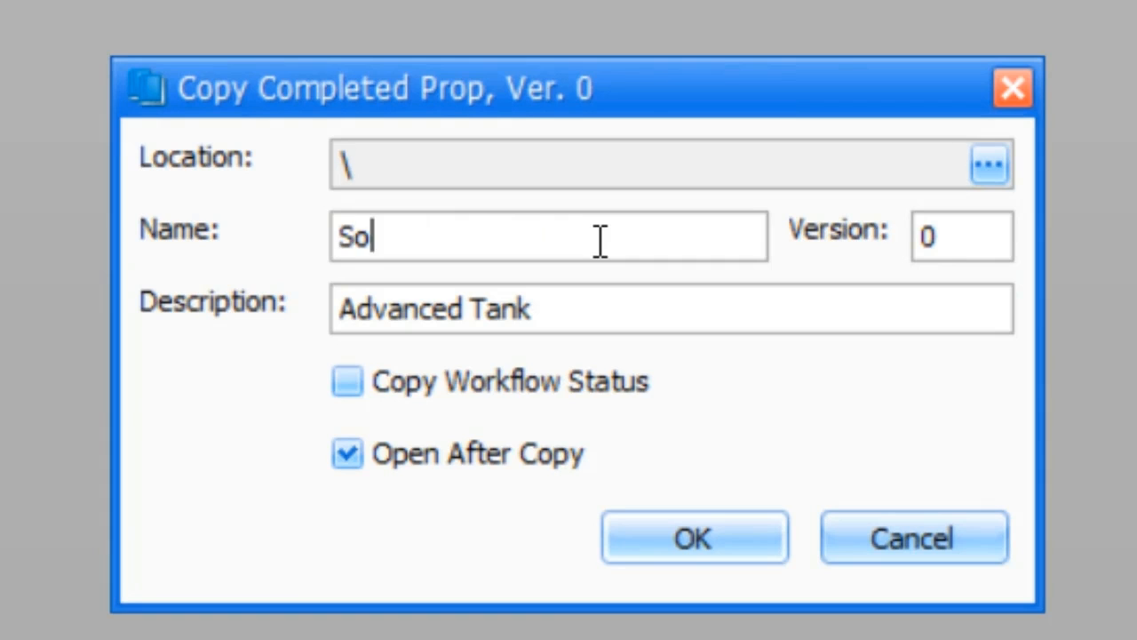
type("mething Snappy")
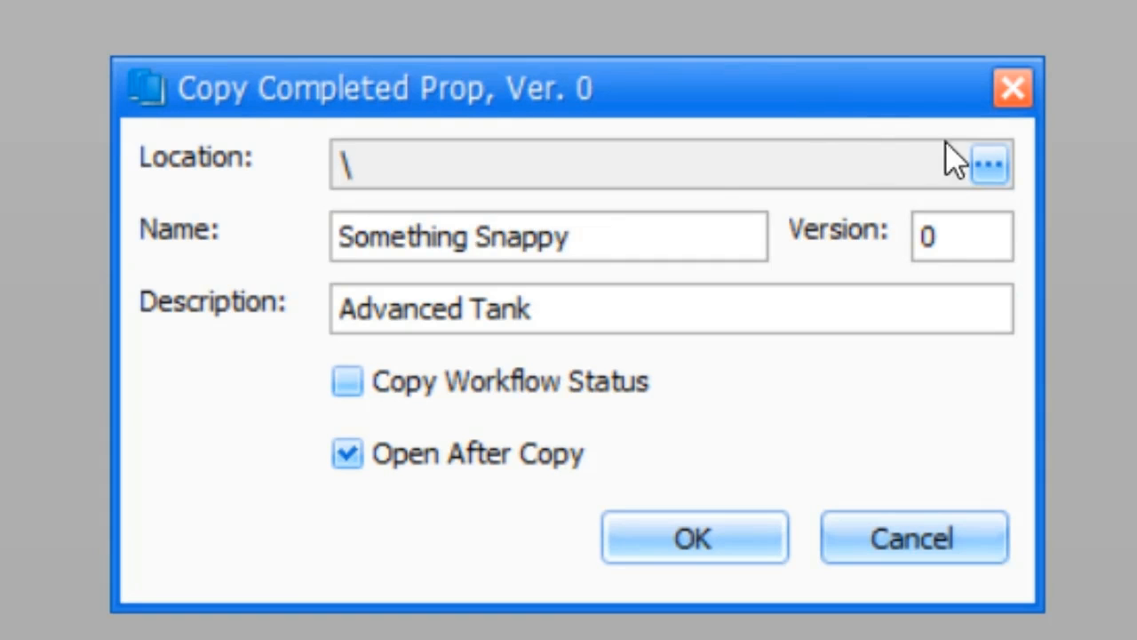
Set the copy's location to the !Templates folder and create the copied proposal
left_click(987, 165)
left_click(559, 44)
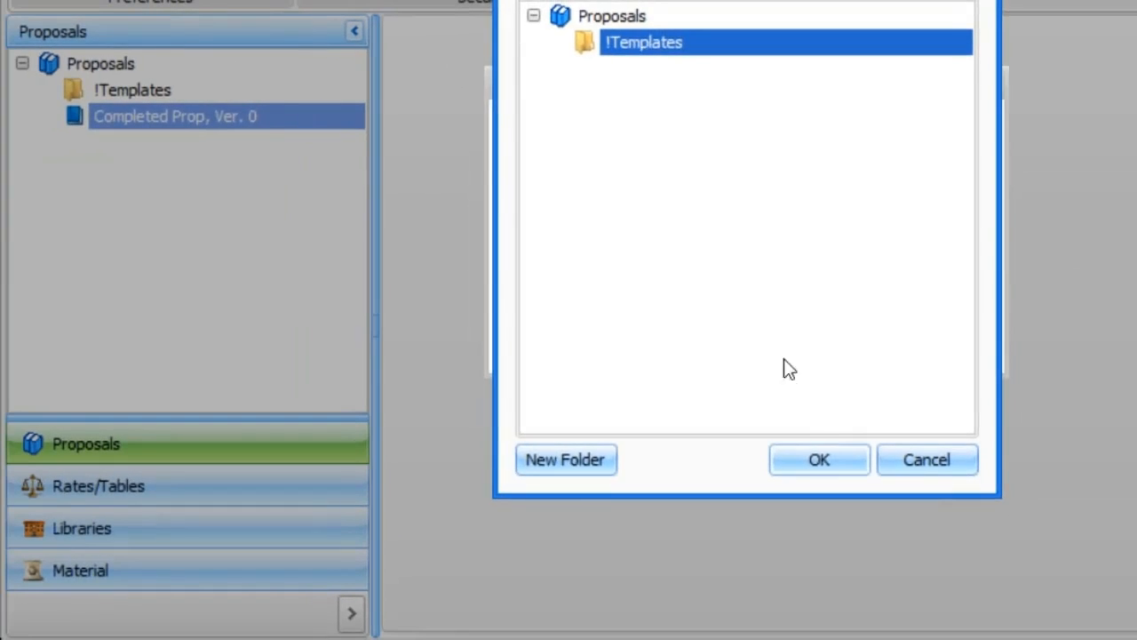
left_click(785, 557)
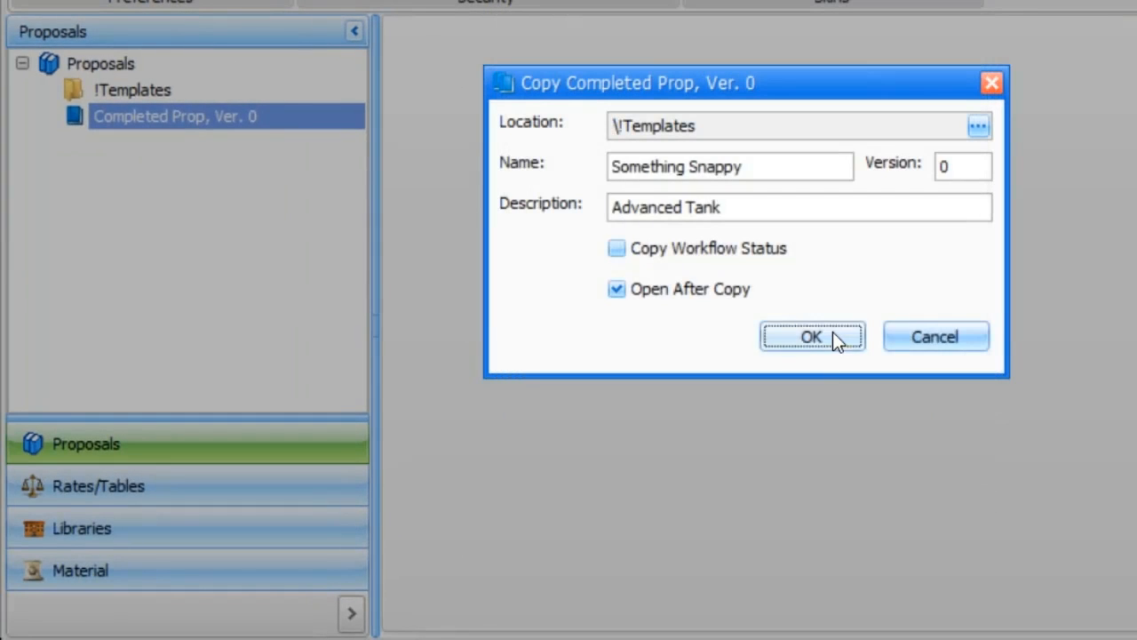
left_click(833, 333)
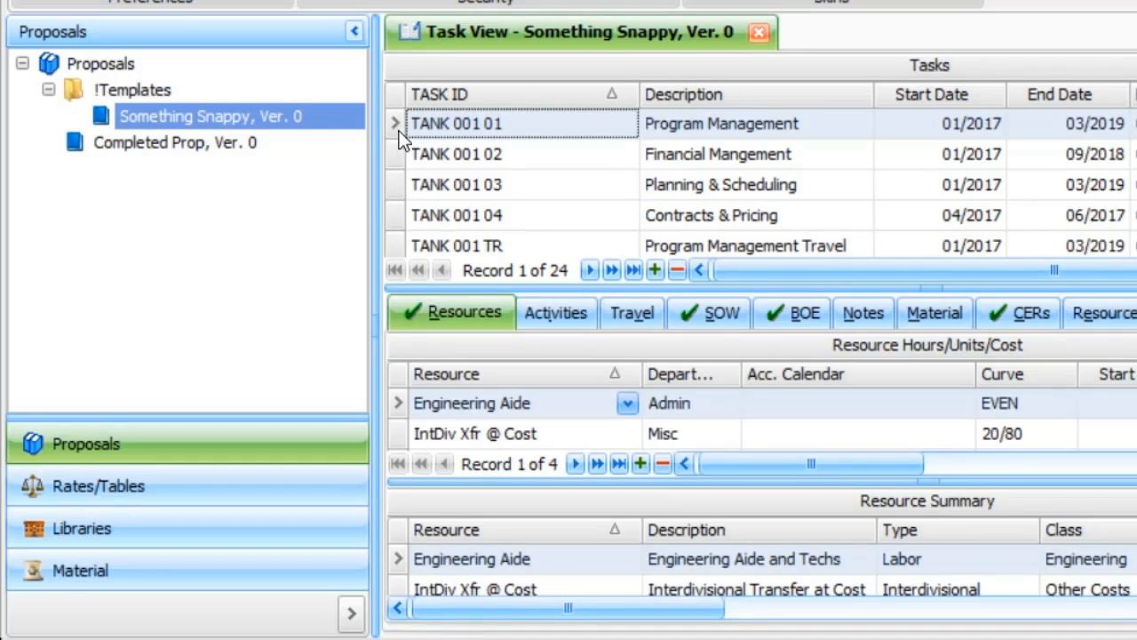
Delete tasks TANK 001 01 through TANK 001 04 from the Something Snappy proposal
left_click_drag(395, 151, 397, 220)
key("Delete")
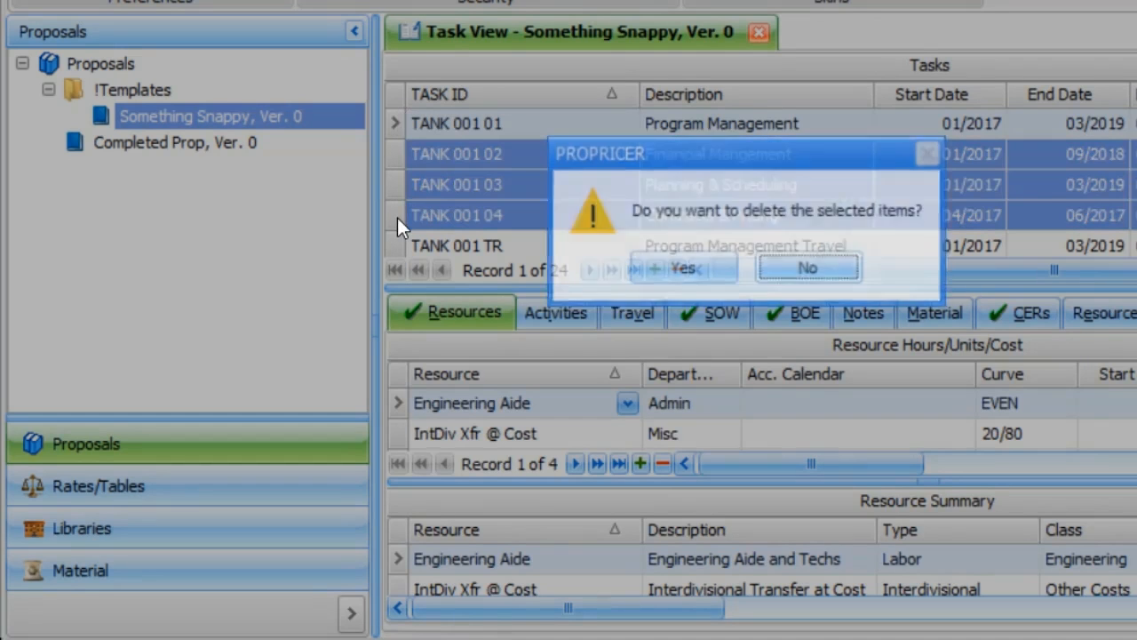
left_click(698, 268)
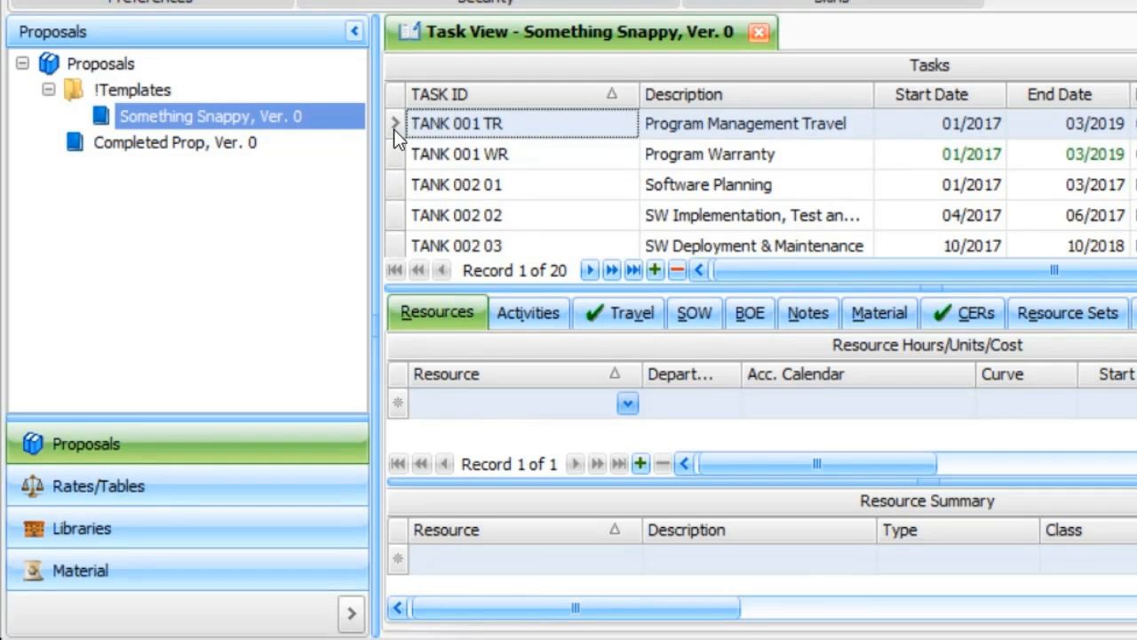
Delete tasks TANK 001 TR and TANK 002 01, skipping the TANK 001 WR warranty task between them
left_click(393, 181, "ctrl")
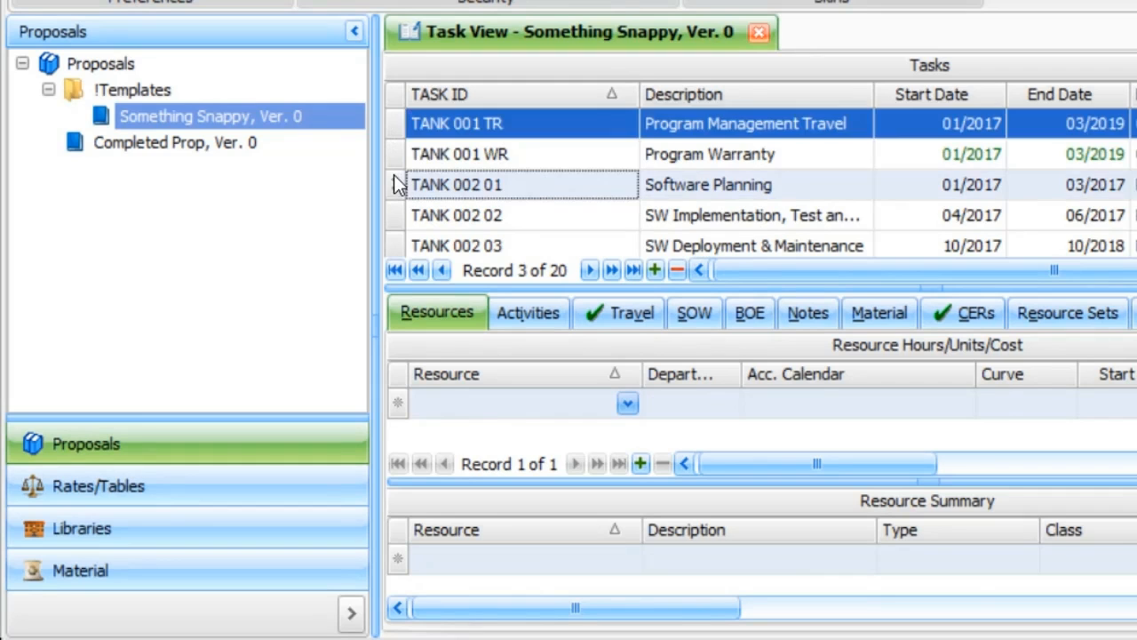
key("Delete")
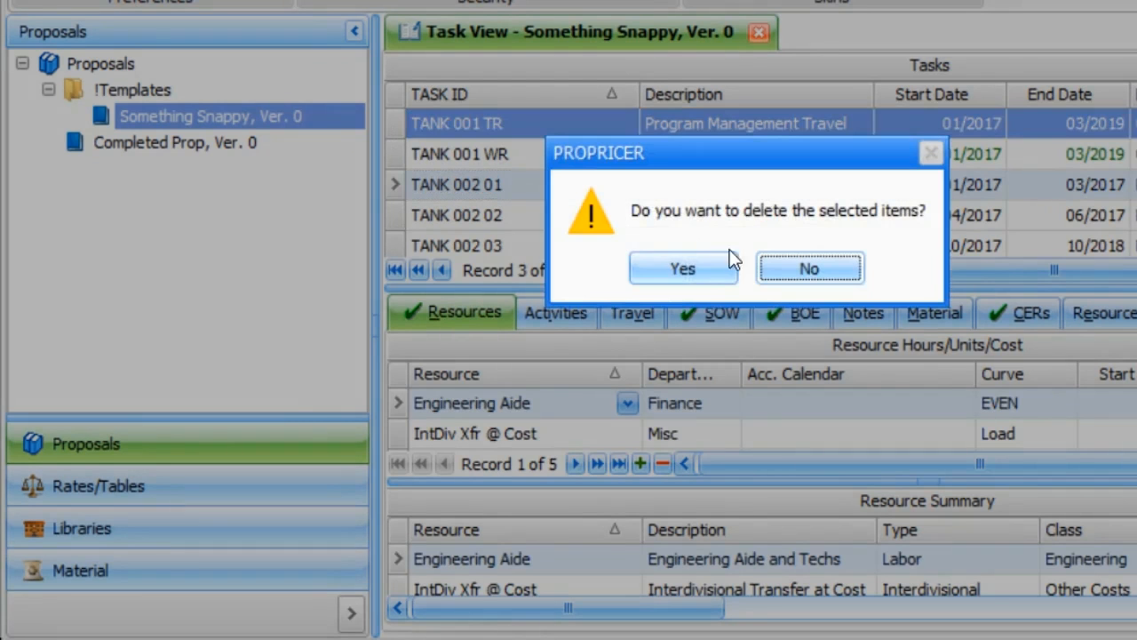
left_click(684, 266)
Delete all tasks from TANK 002 02 through TANK 008 03
left_click_drag(393, 153, 397, 197)
right_click(396, 190)
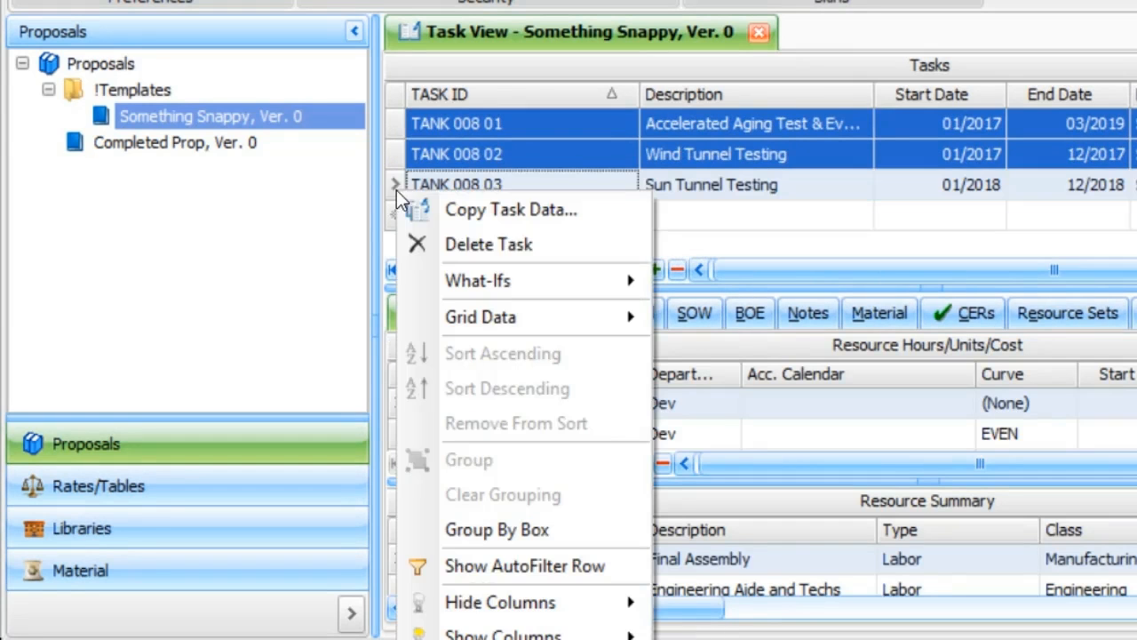
left_click(502, 246)
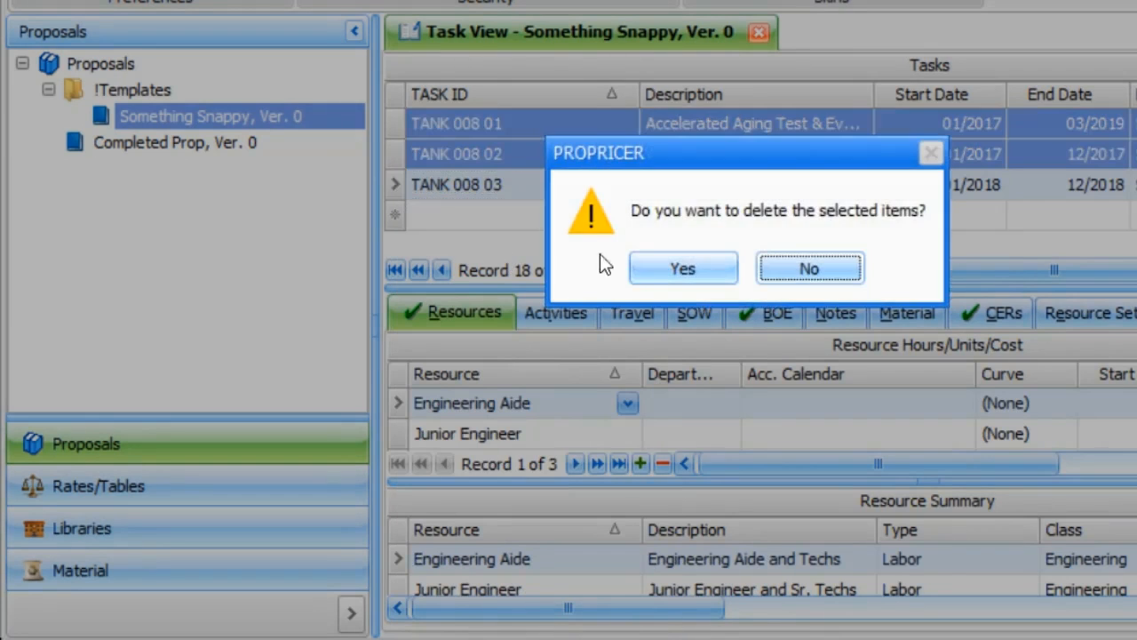
left_click(667, 274)
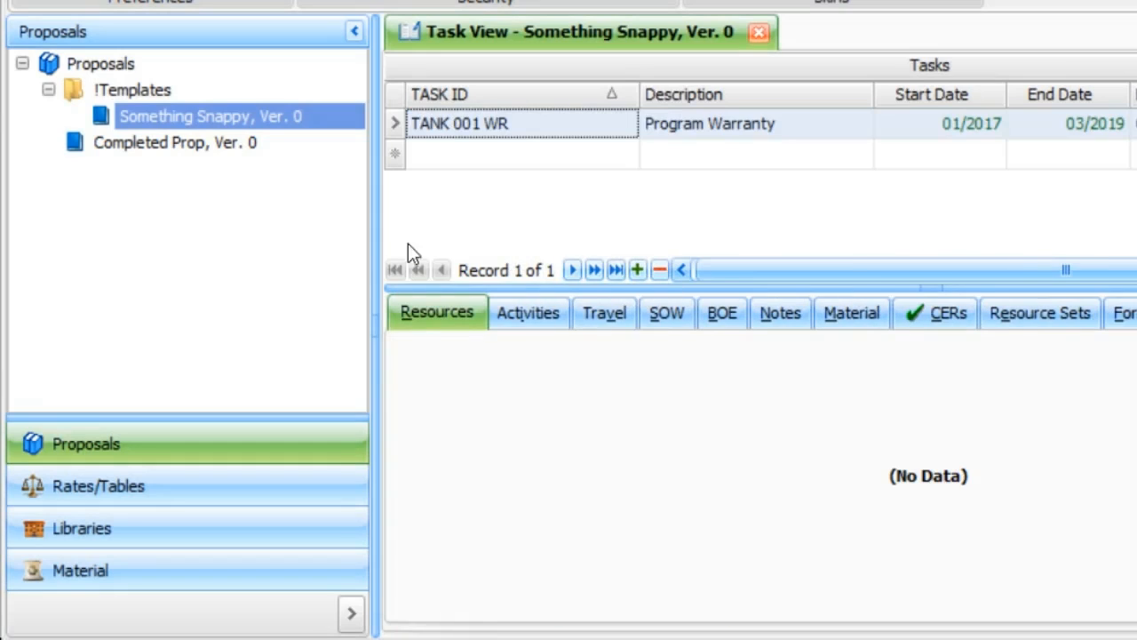
In Something Snappy's general properties, clear the proposal number, description and customer RFQ, and set the due date to 01/01/2019
right_click(171, 115)
left_click(263, 313)
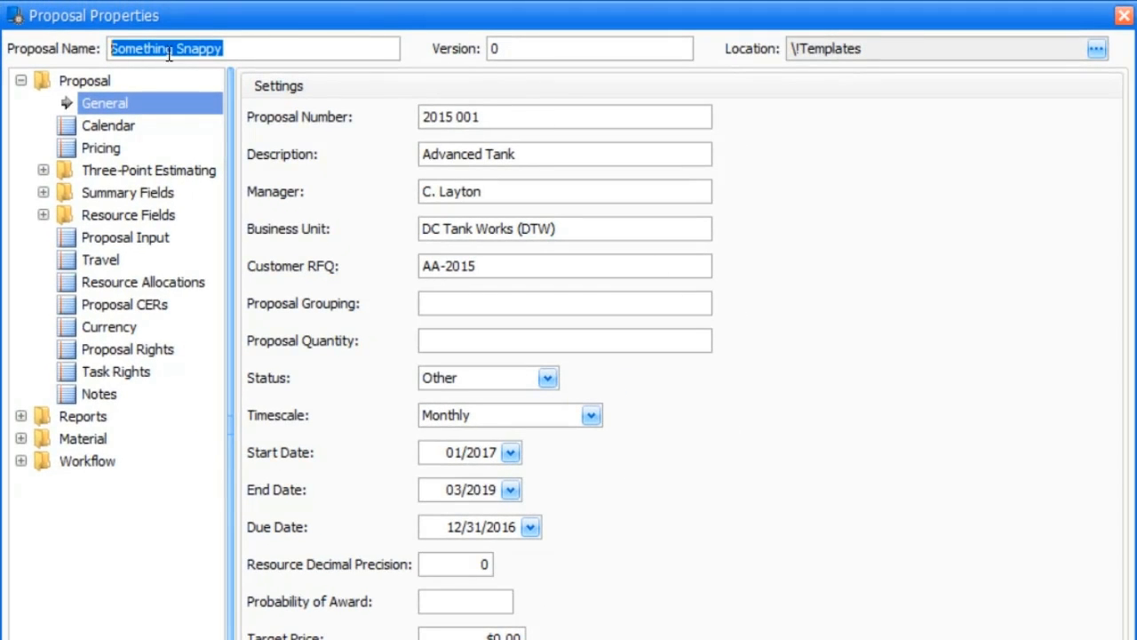
left_click(481, 119)
key("BackSpace")
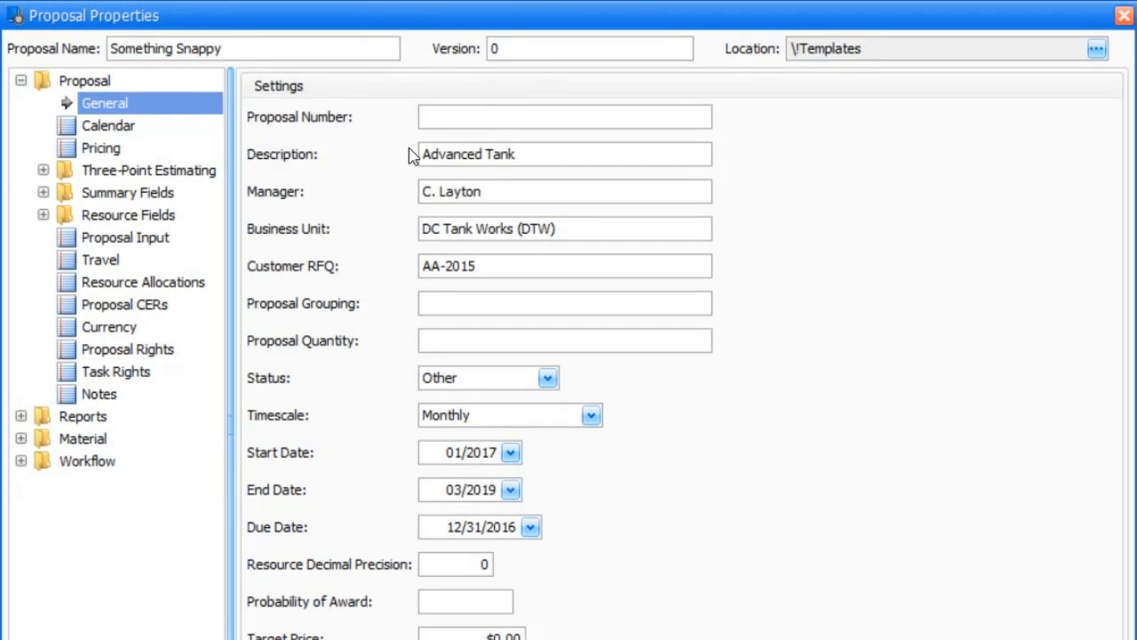
left_click(537, 147)
key("BackSpace")
left_click_drag(498, 265, 435, 264)
key("Delete")
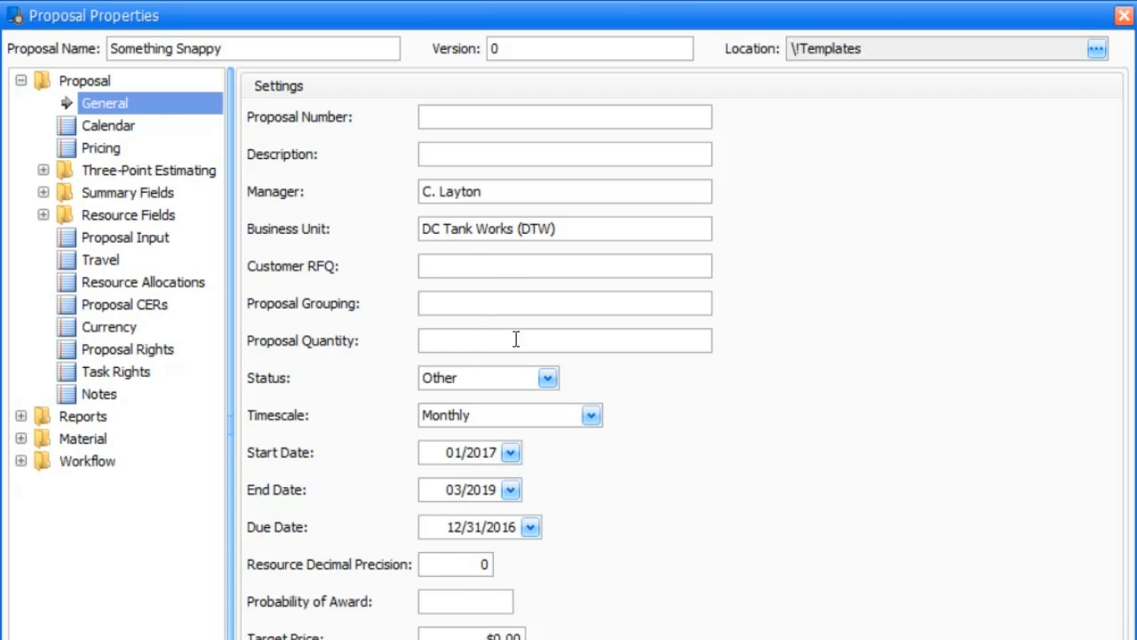
left_click(449, 522)
left_click(532, 620)
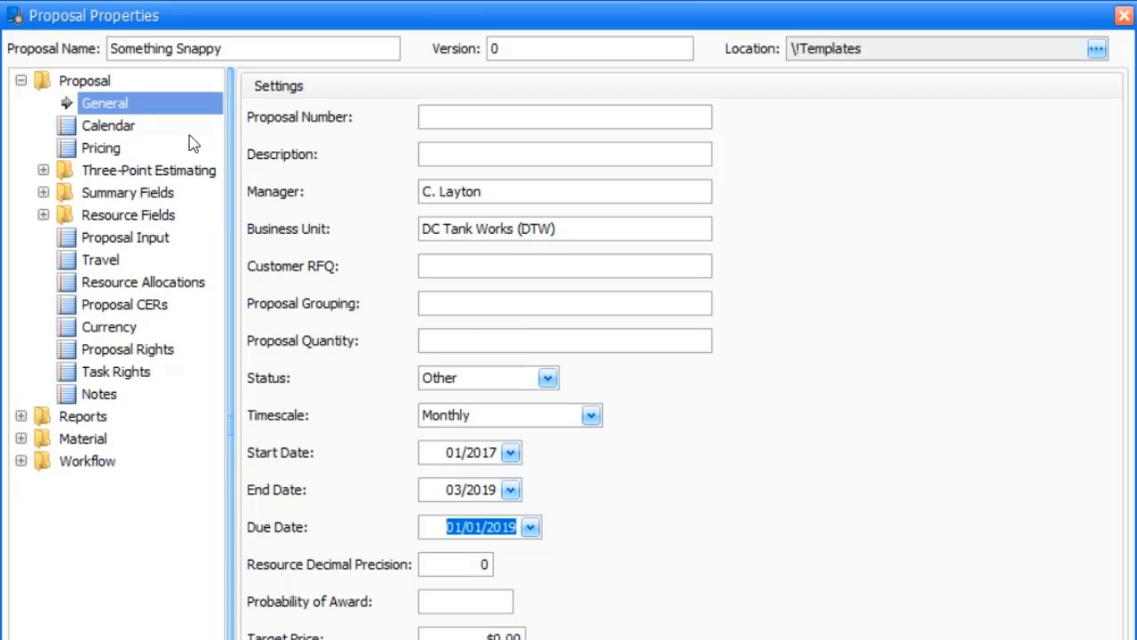
In the pricing properties, set the contract type to (none) and enable the What-Ifs log, including copying it with the proposal
left_click(108, 154)
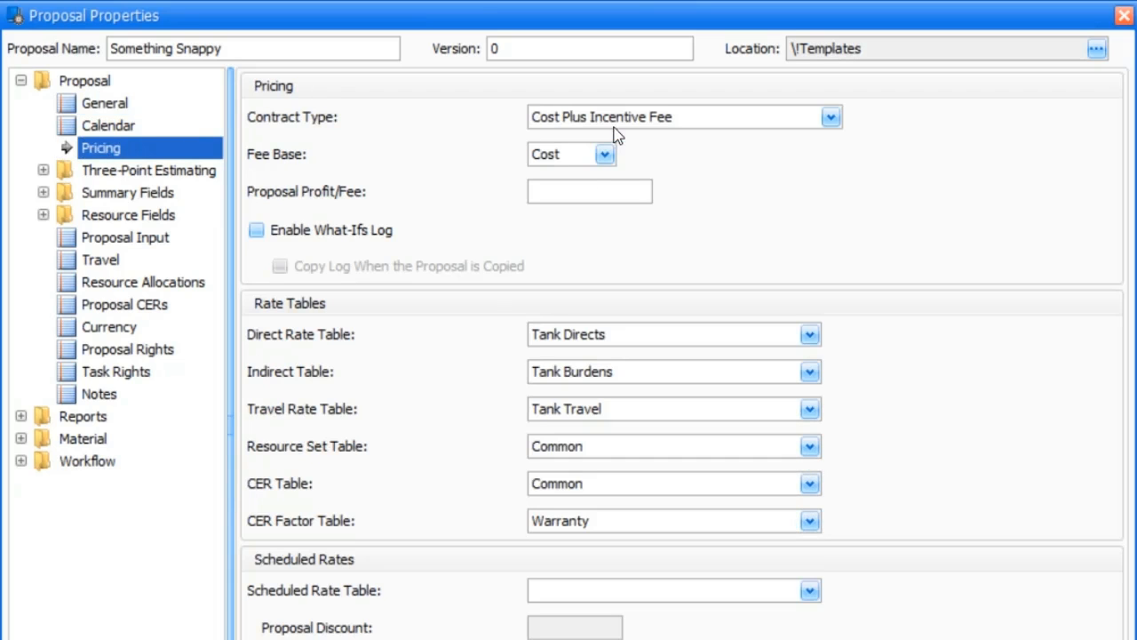
left_click(831, 118)
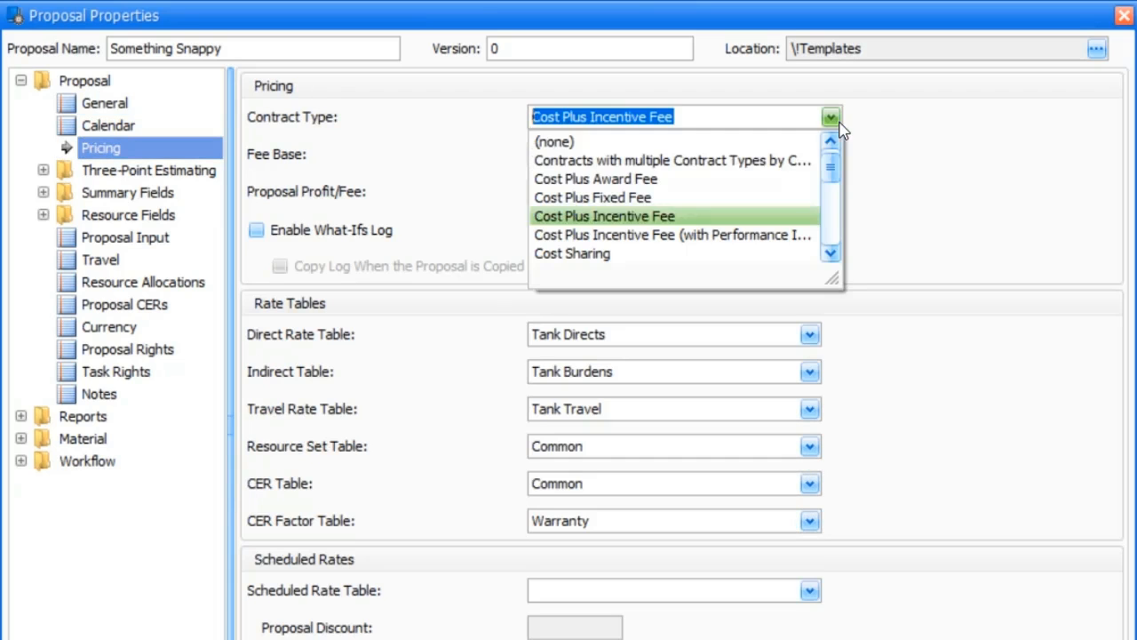
left_click(739, 145)
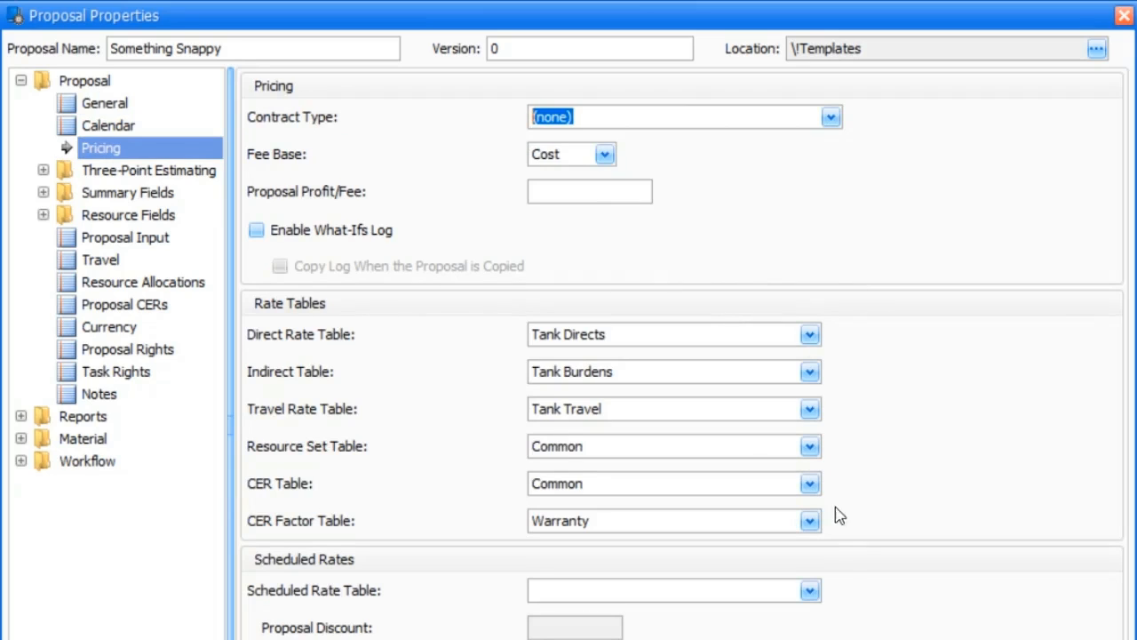
left_click(257, 231)
left_click(280, 269)
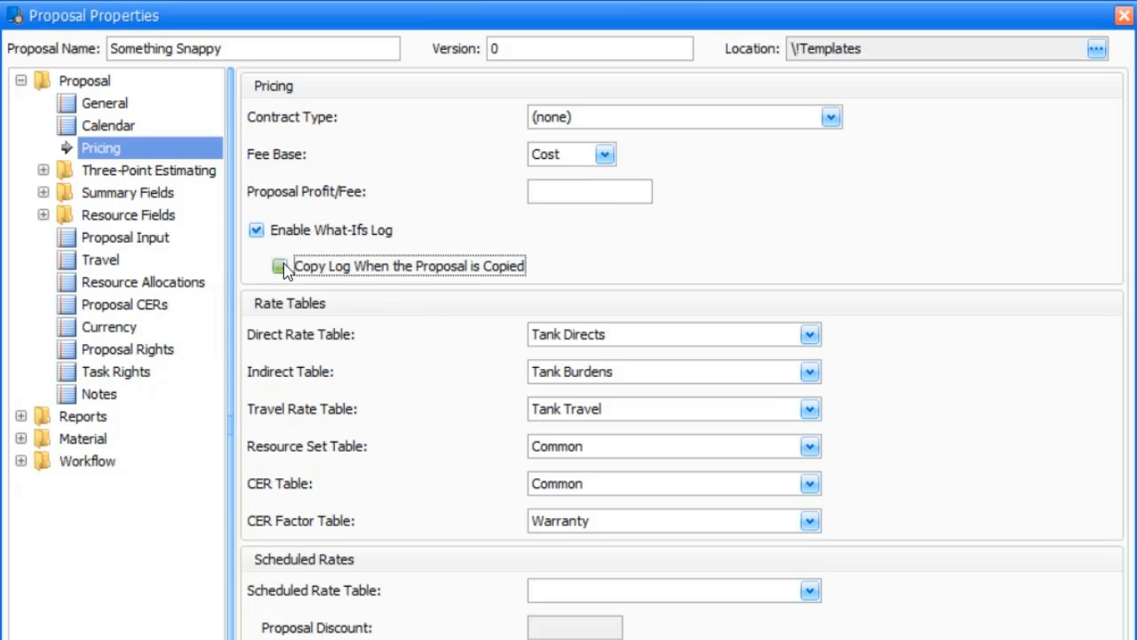
Review Something Snappy's Proposal CERs, Task Rights, Travel and Calendar properties, including the Direct Rate Freeze Date choices
left_click(106, 311)
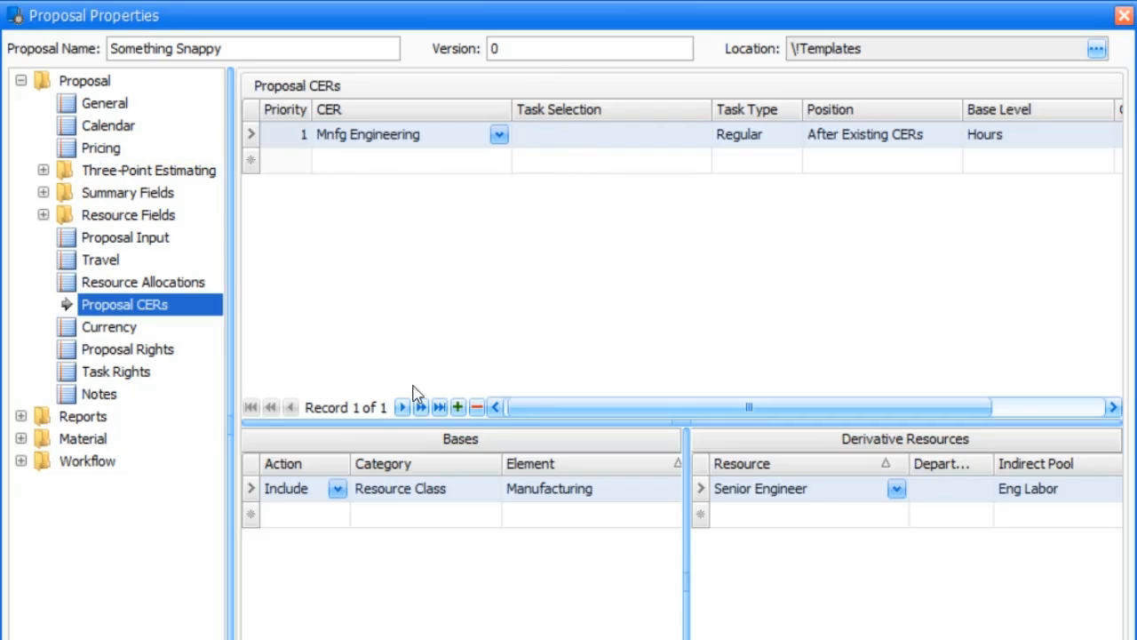
left_click(92, 378)
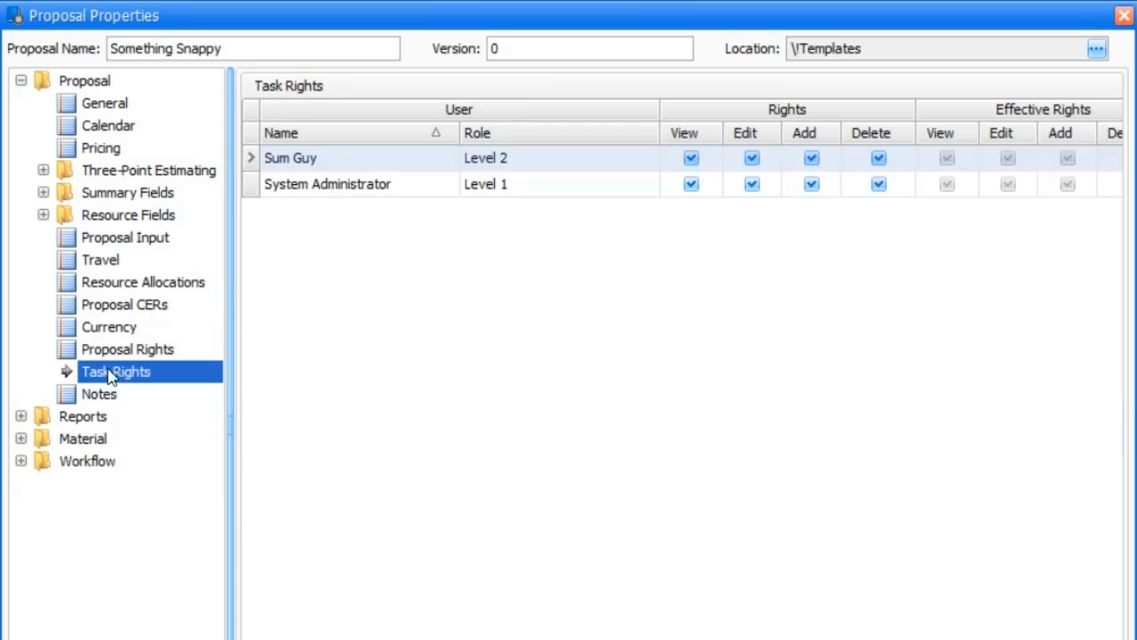
left_click(97, 262)
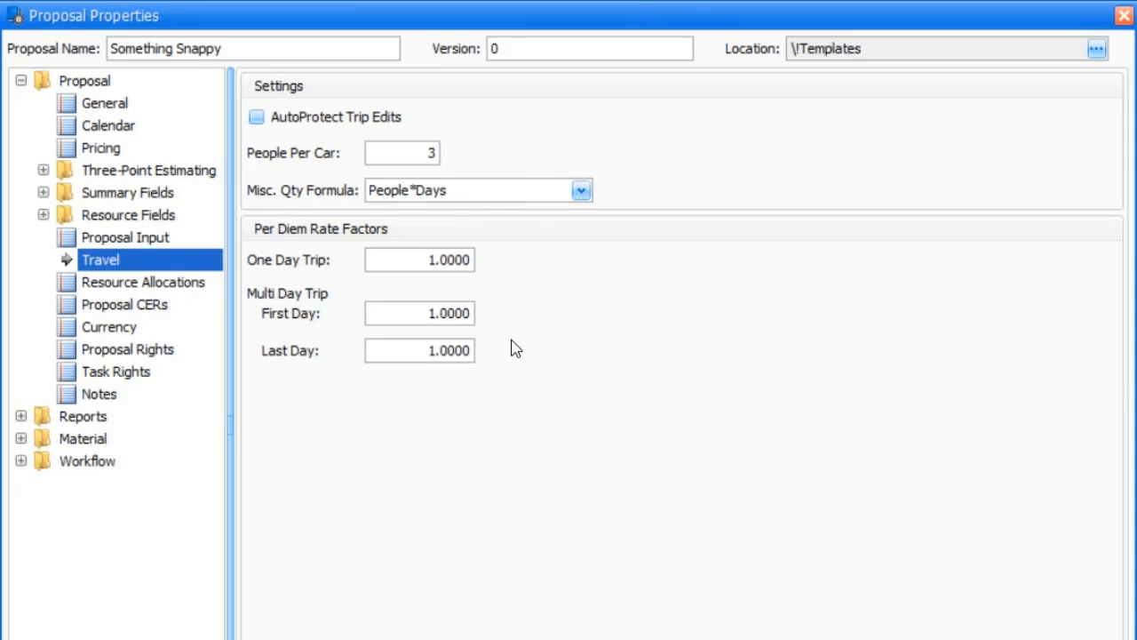
left_click(99, 129)
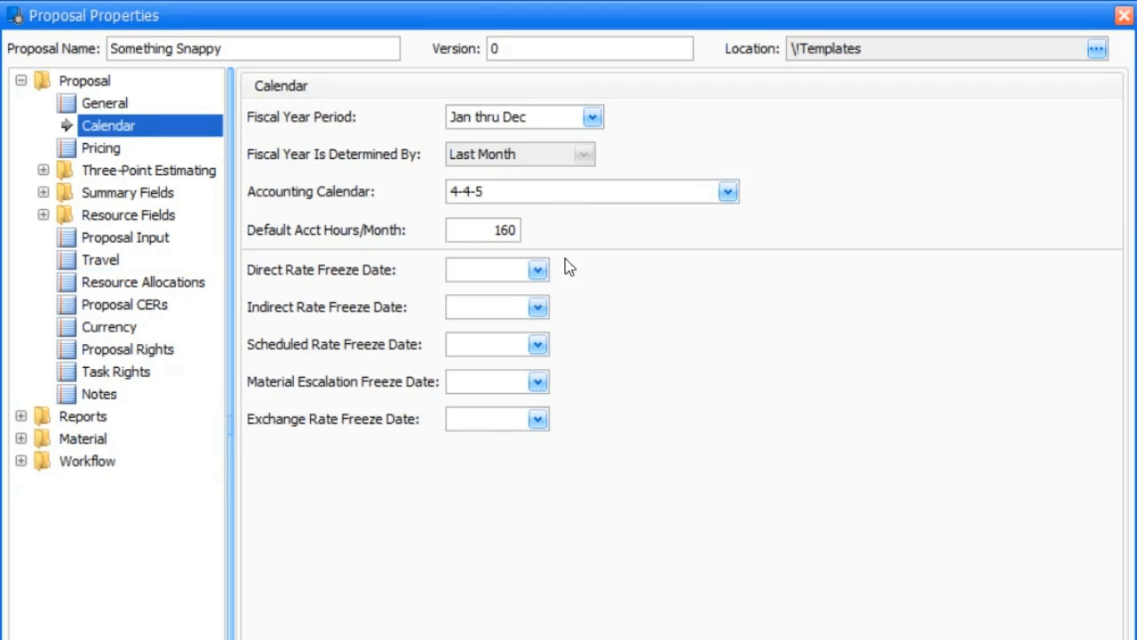
left_click(539, 271)
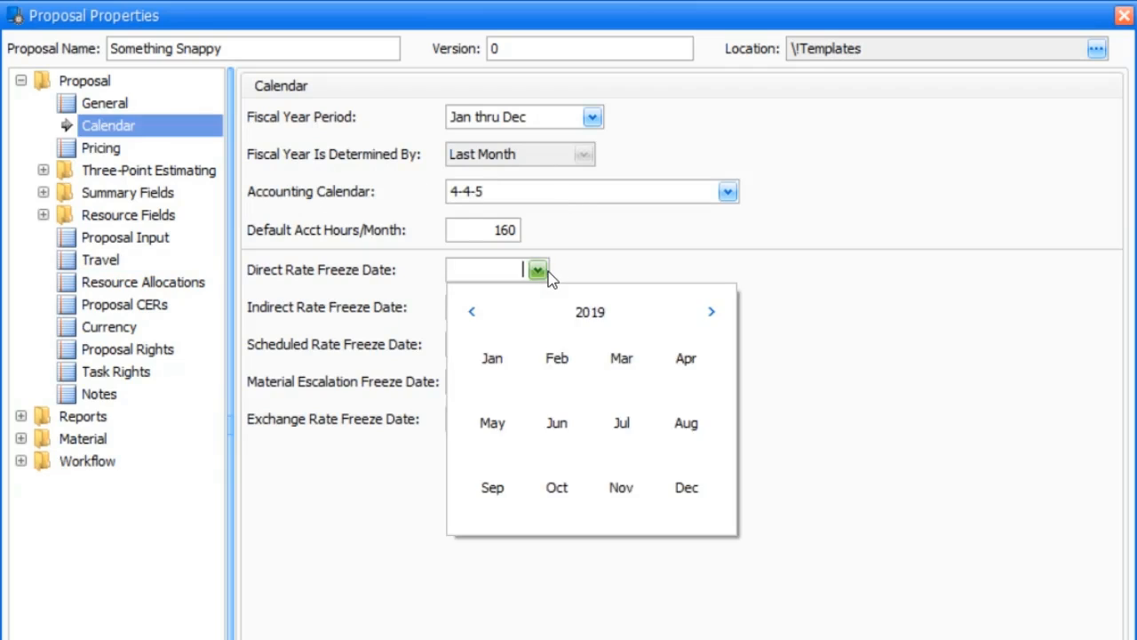
left_click(538, 271)
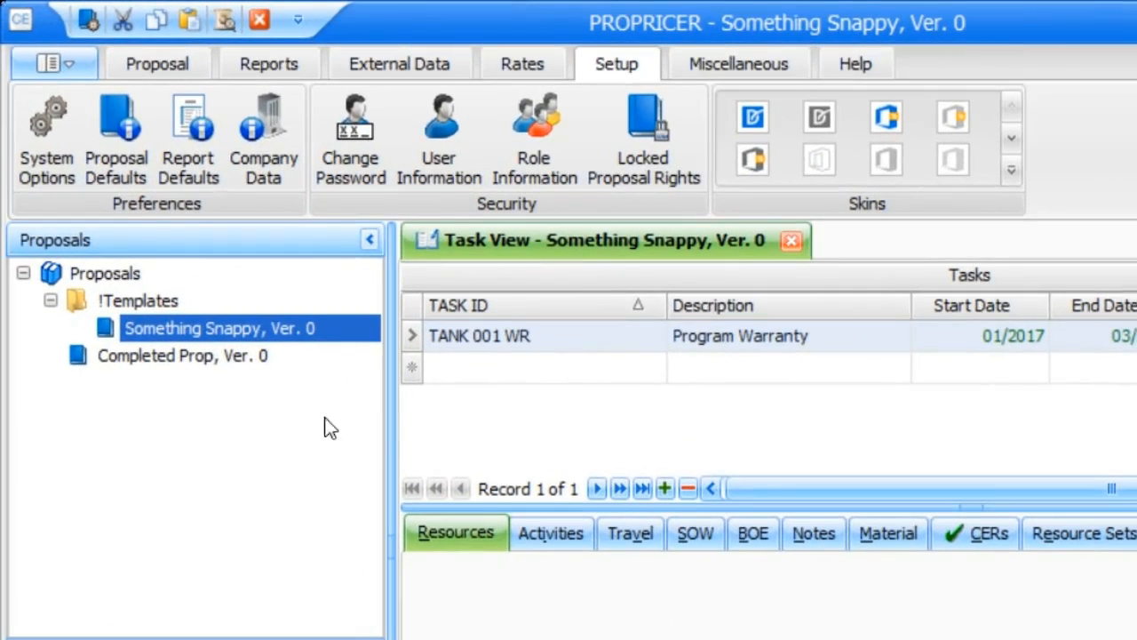
Lock the Something Snappy proposal in the !Templates folder, including all tables and Library items
right_click(214, 330)
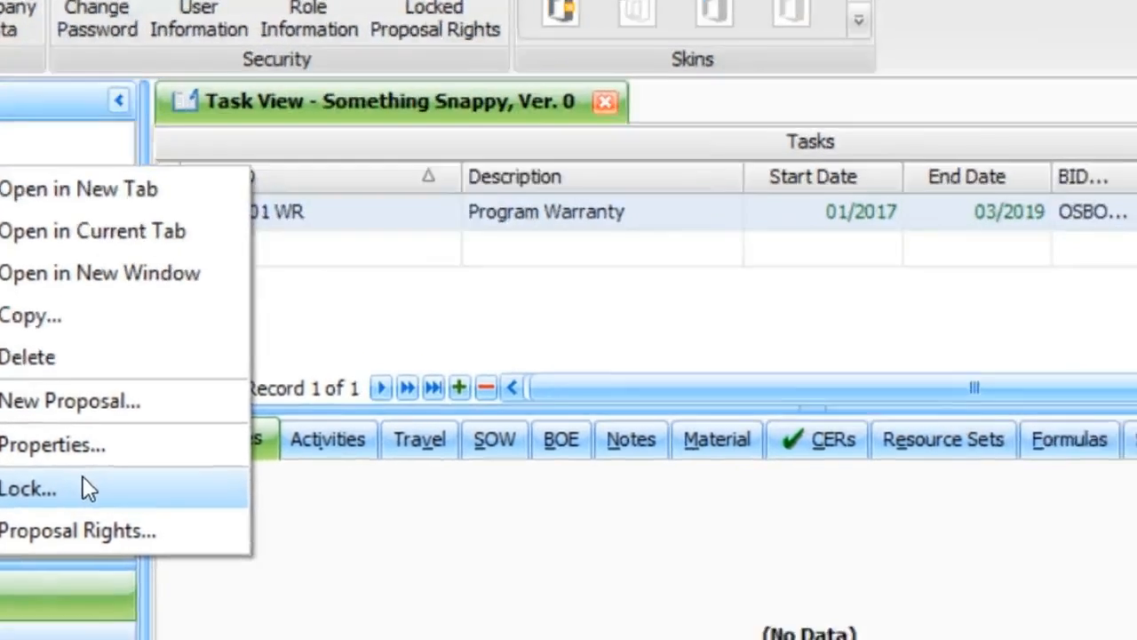
left_click(83, 477)
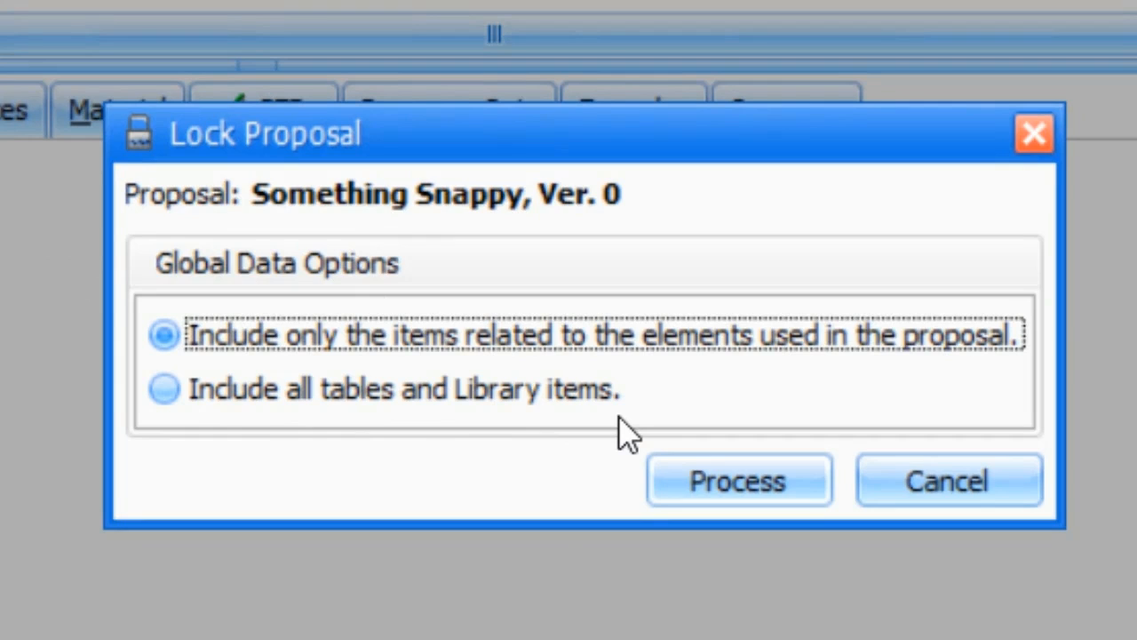
left_click(164, 396)
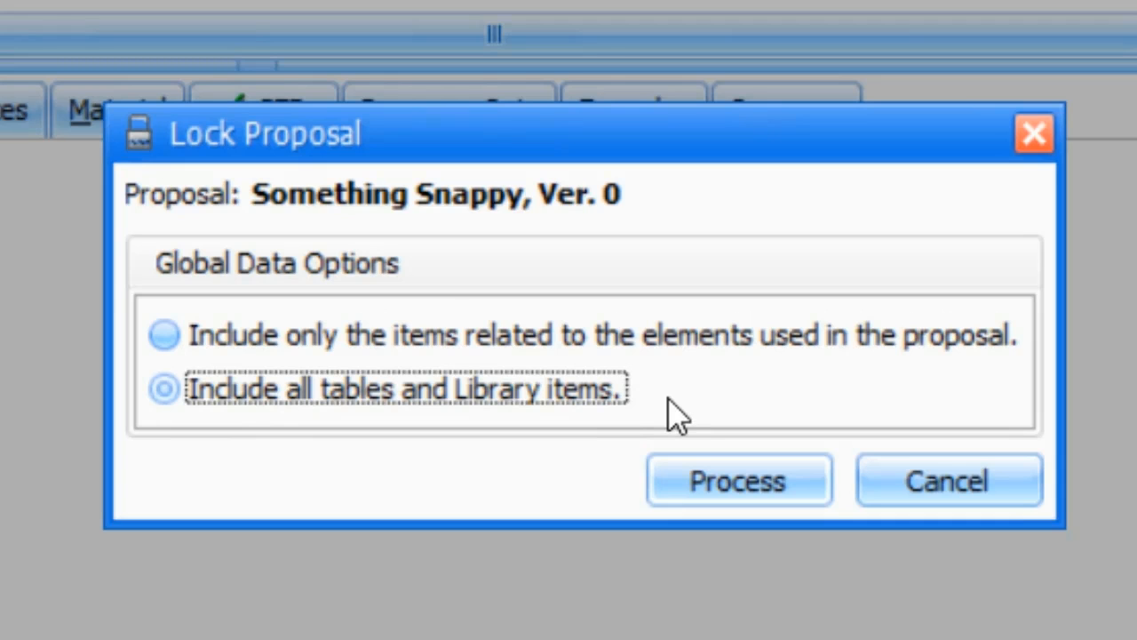
left_click(819, 490)
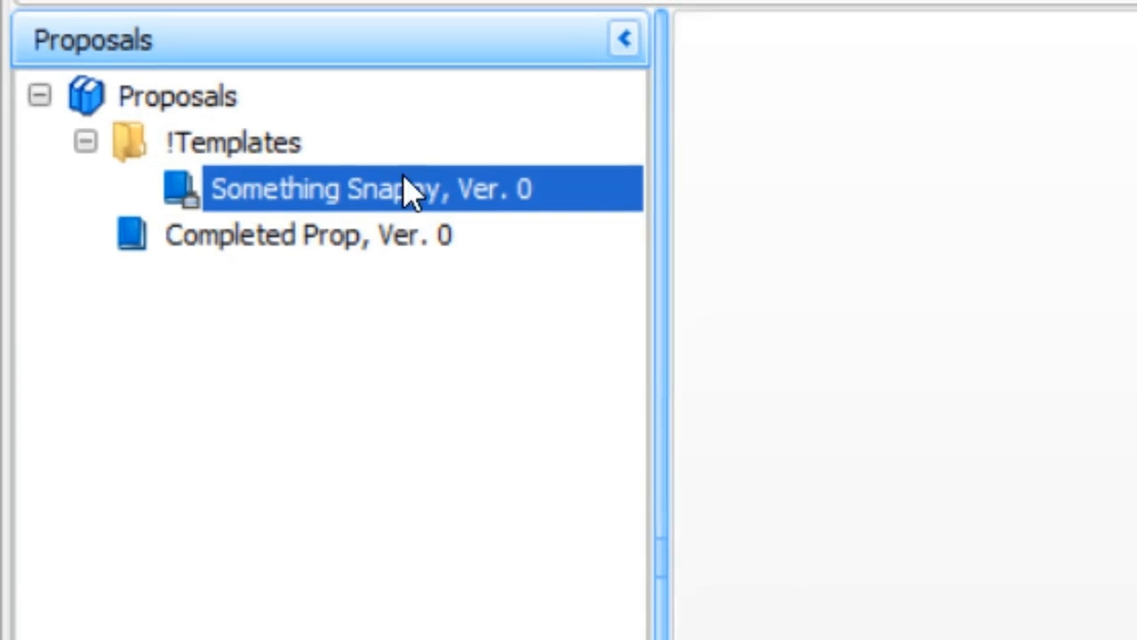
Look up the Folder Rights option for the !Templates folder
right_click(253, 156)
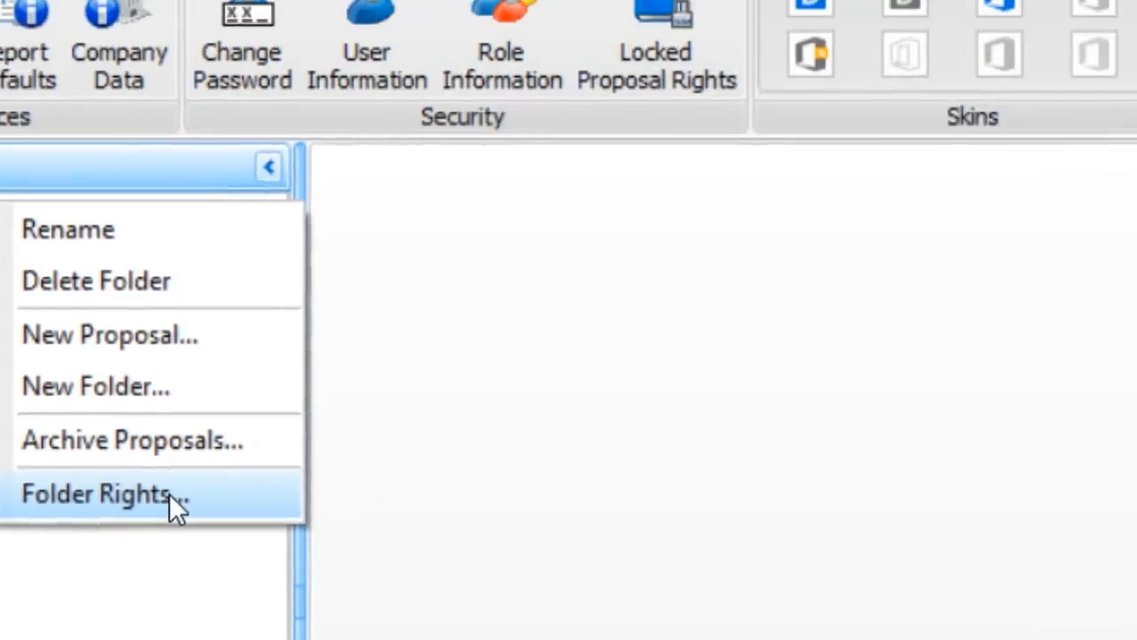
left_click(170, 496)
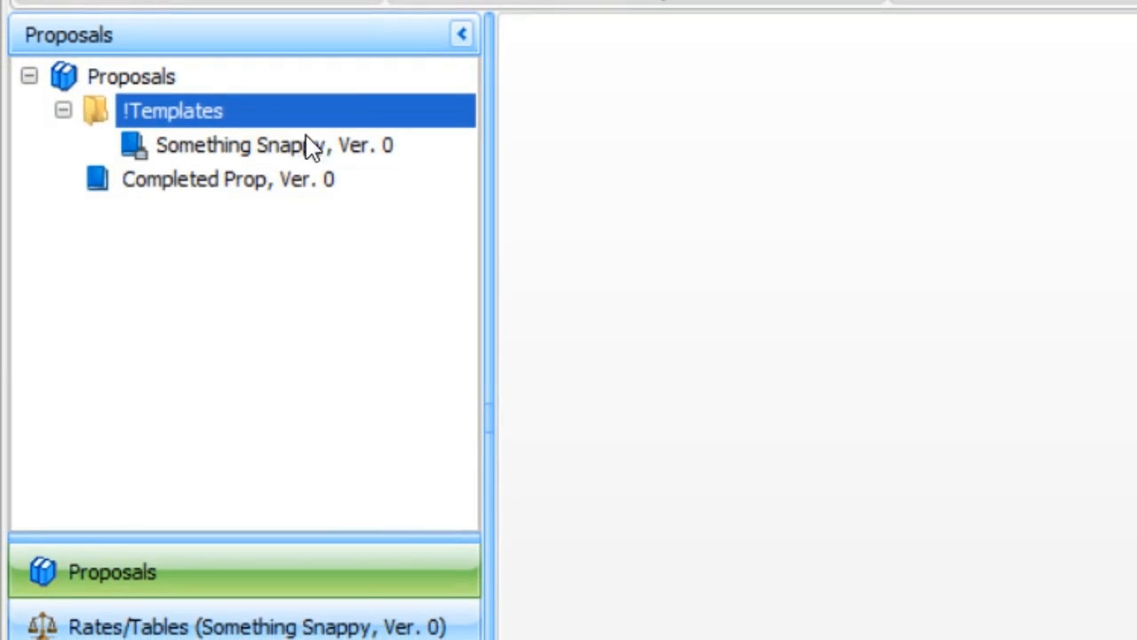
Copy and unlock Something Snappy into the top-level Proposals location as New Proposal, version 0, skipping duplicates in the global data
right_click(203, 154)
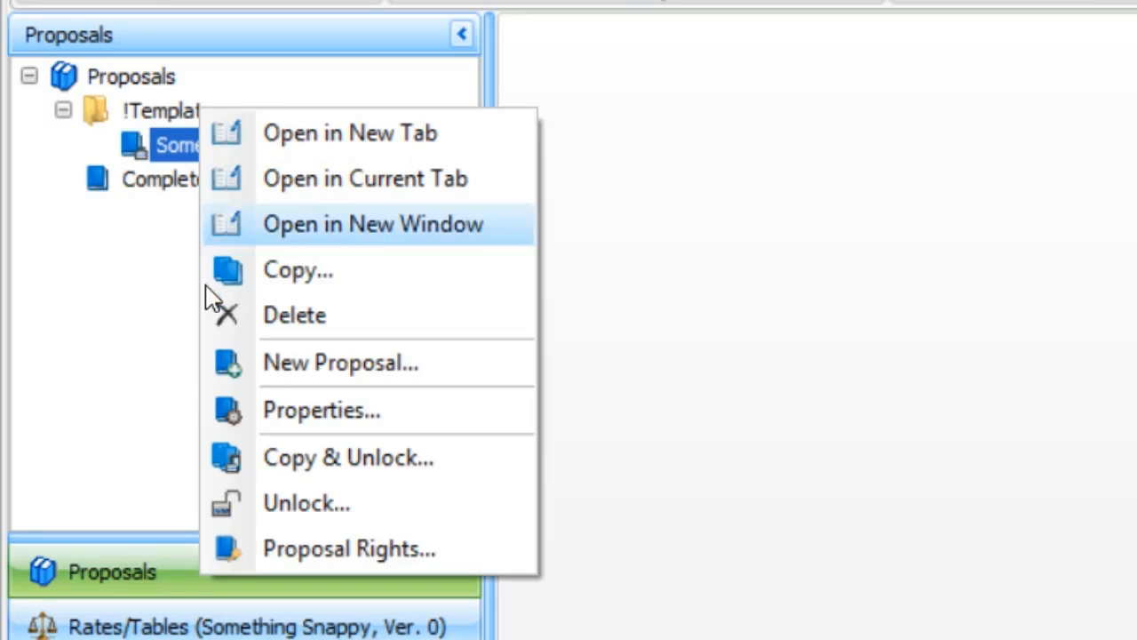
left_click(338, 462)
left_click(865, 248)
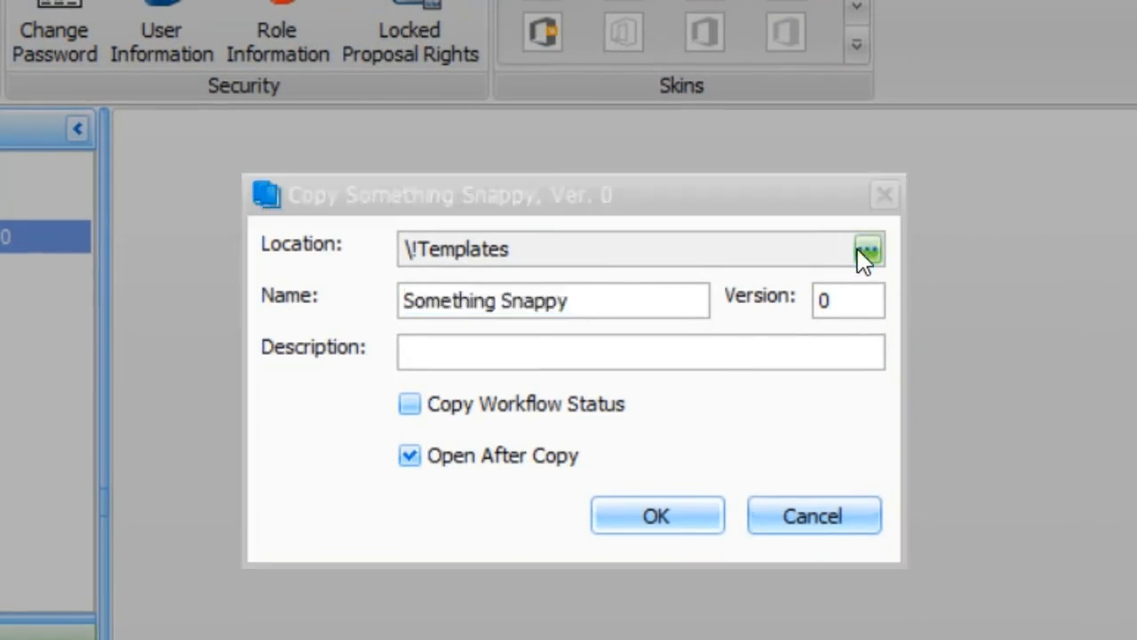
left_click(396, 113)
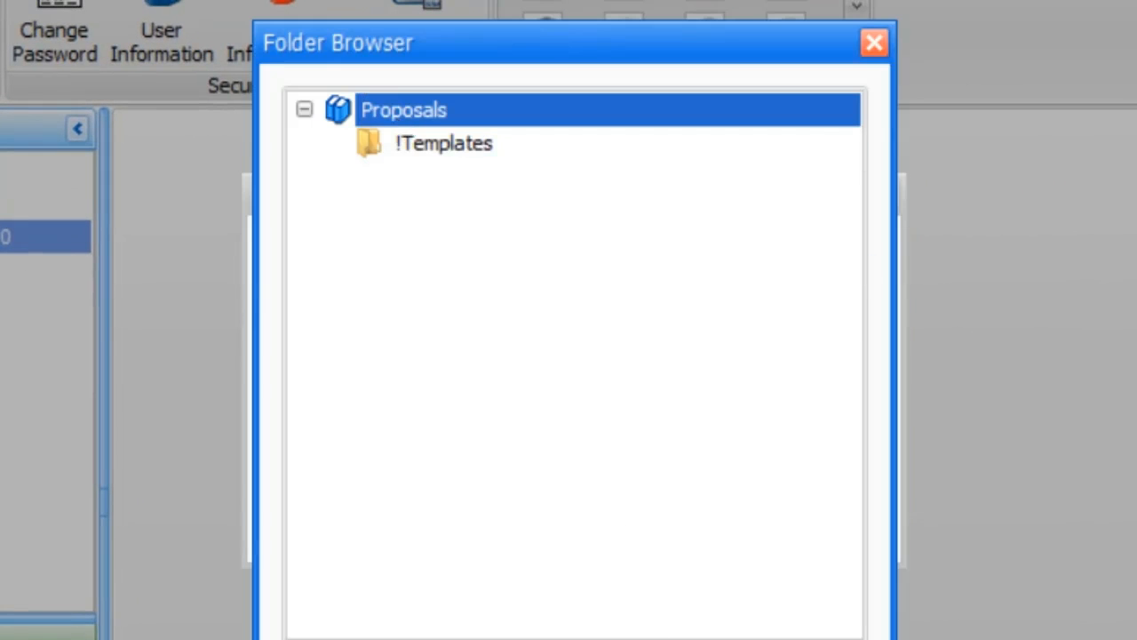
left_click(631, 636)
left_click_drag(595, 307, 317, 316)
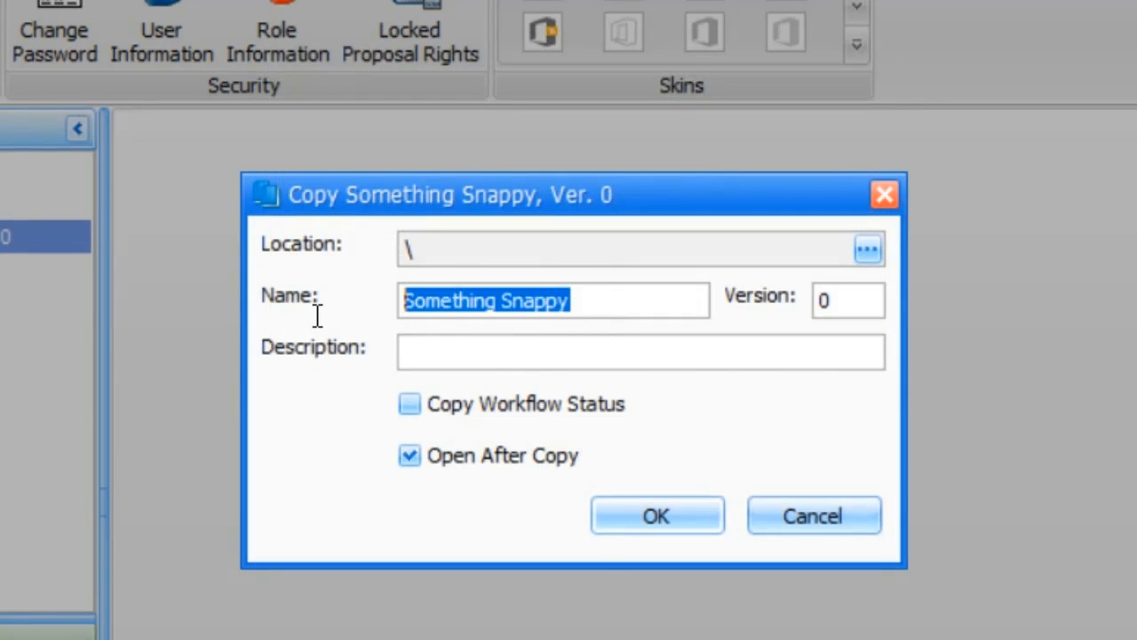
type("New Proposal")
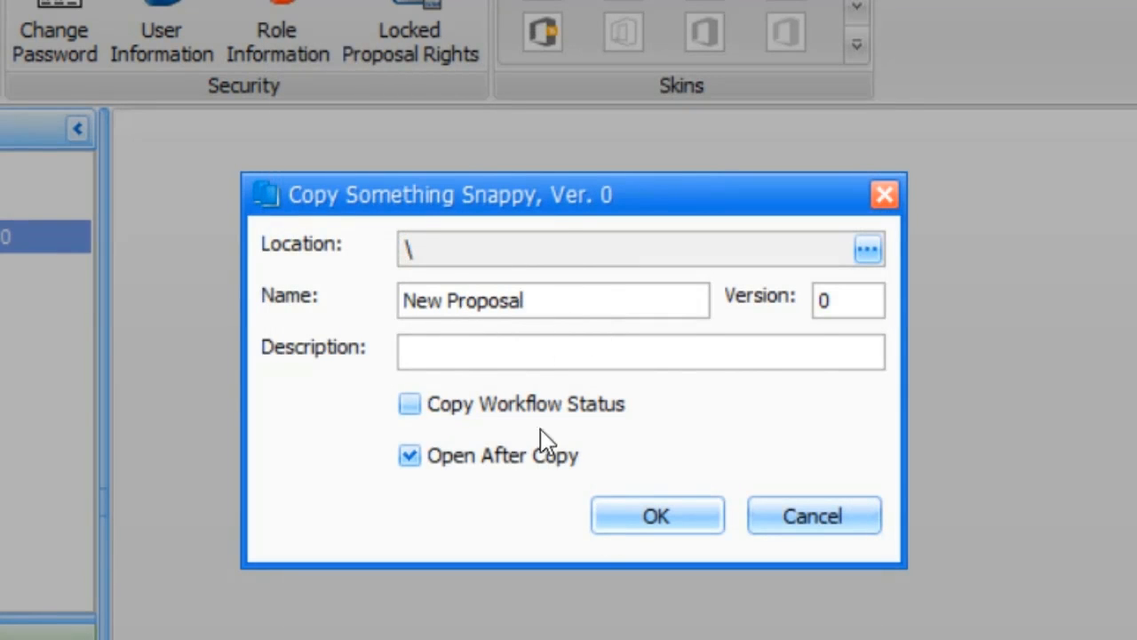
left_click(641, 515)
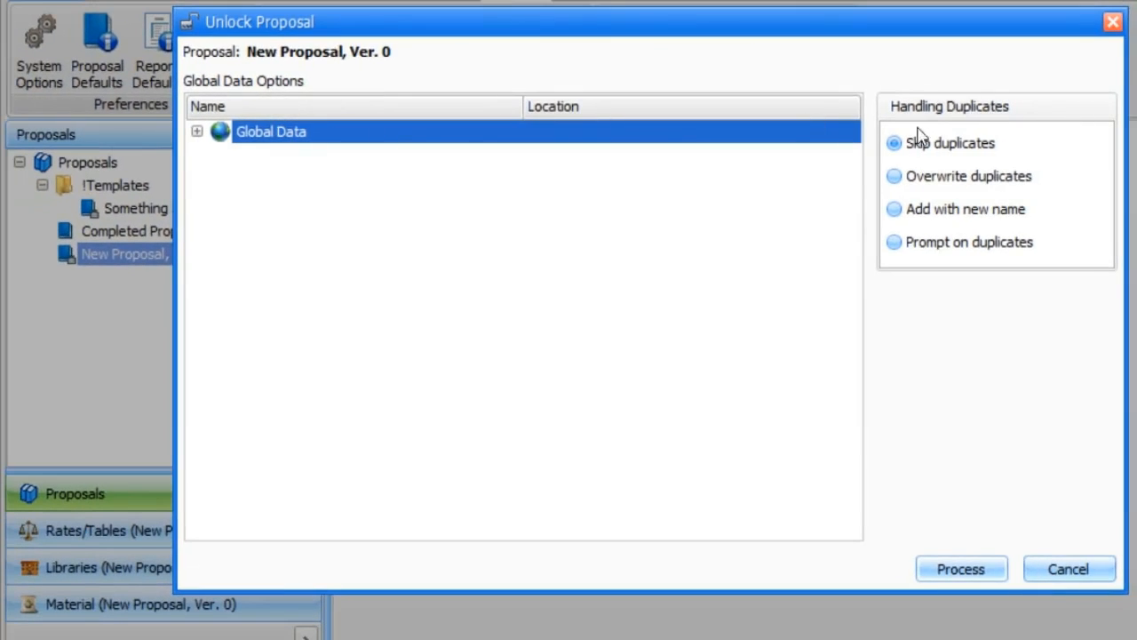
left_click(967, 570)
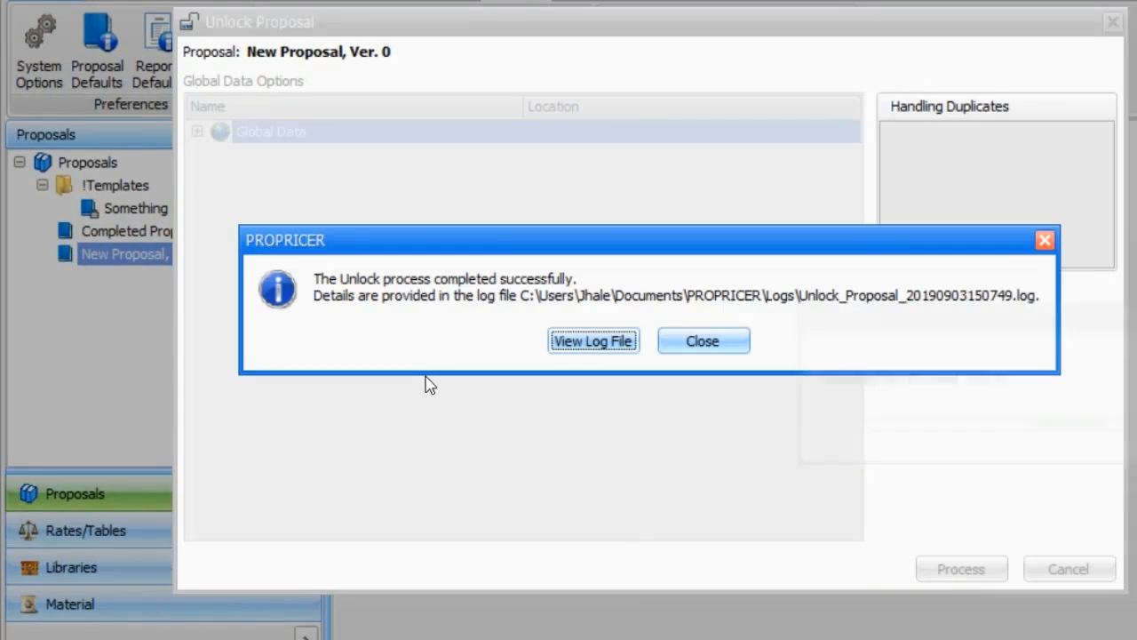